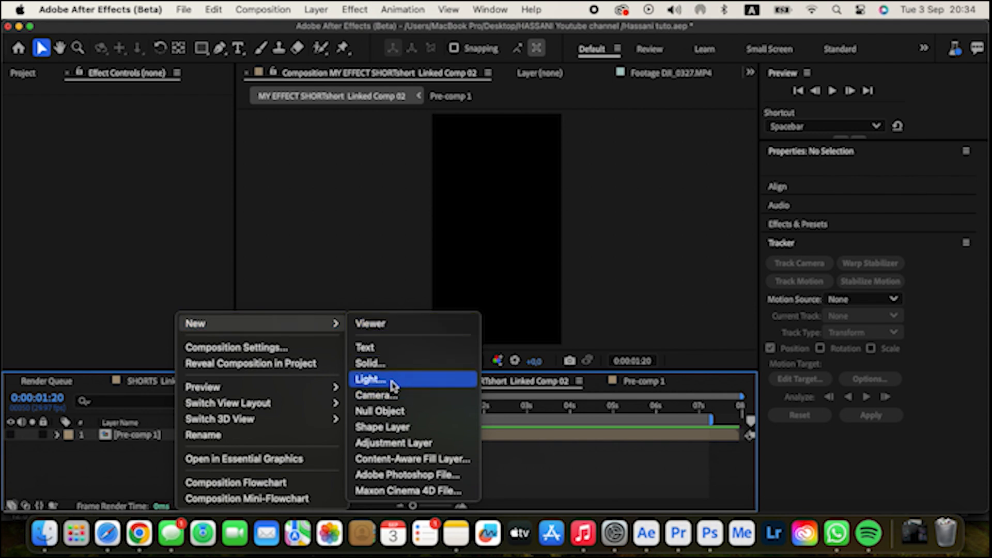
# Create a white (FFFFFF) solid layer named CLOUDS in the composition
pyautogui.click(381, 363)
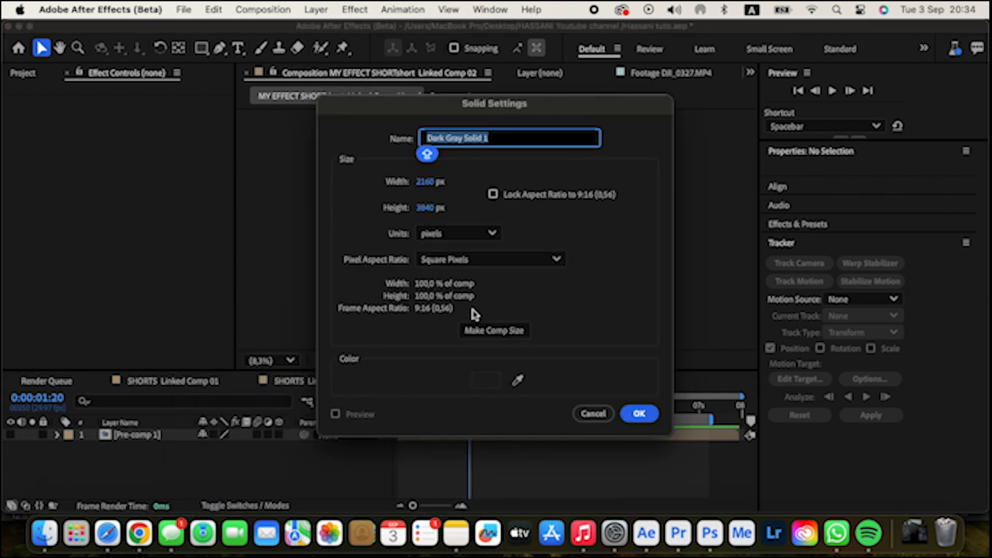
pyautogui.click(489, 382)
pyautogui.write('FFFFFF')
pyautogui.click(640, 188)
pyautogui.write('COOUDS')
pyautogui.press('Return')
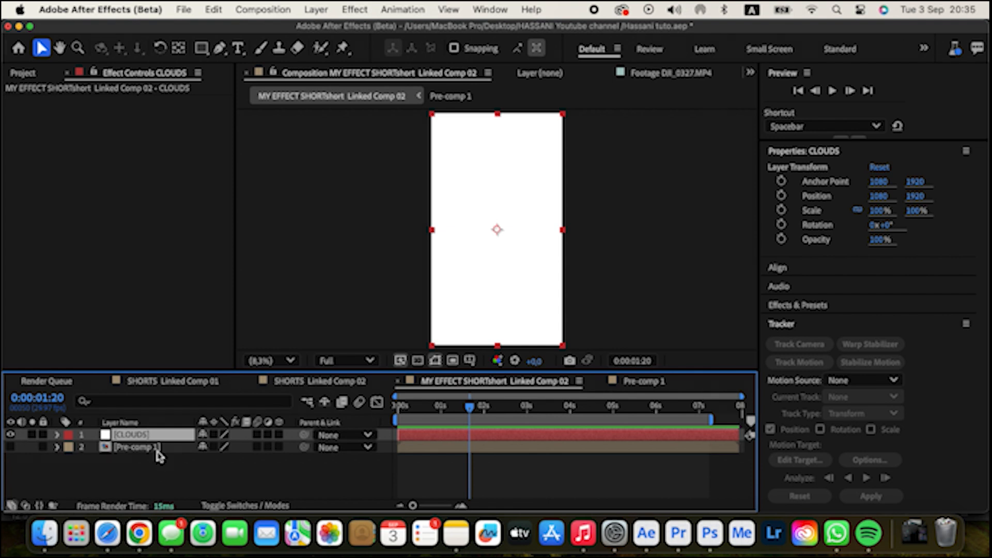
# Add a new mask to the CLOUDS layer and set its mask expansion to -400 pixels
pyautogui.rightClick(126, 442)
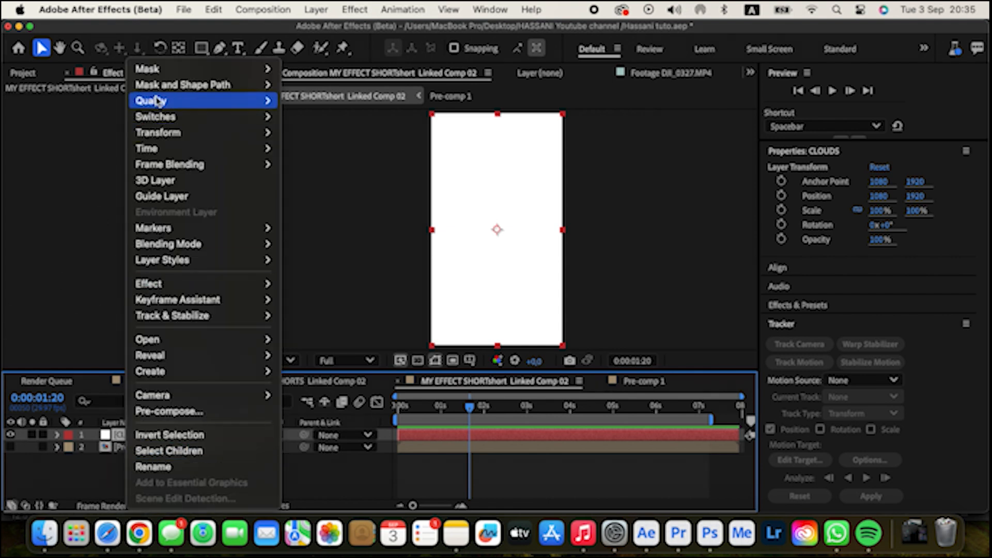
pyautogui.click(306, 70)
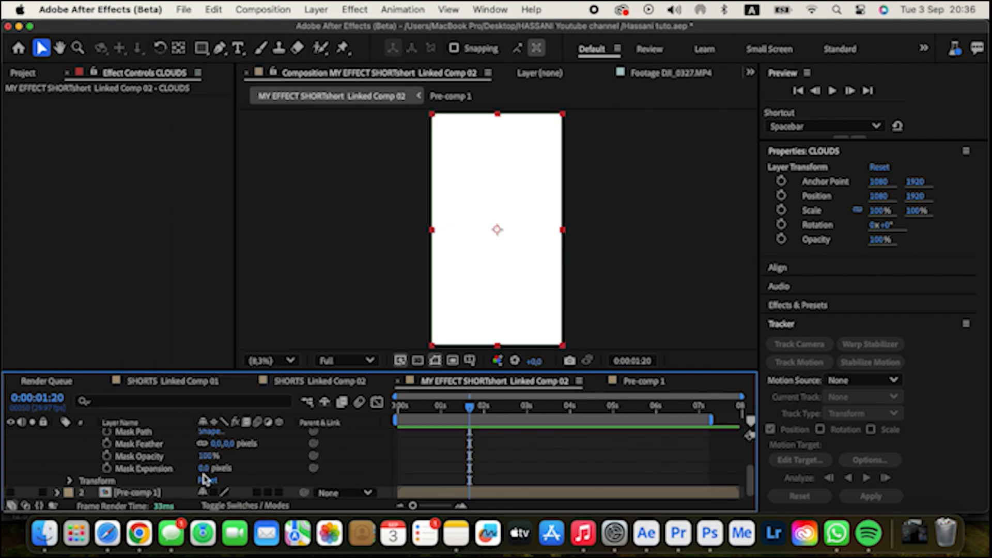
pyautogui.moveTo(203, 471)
pyautogui.mouseDown()
pyautogui.moveTo(72, 454)
pyautogui.moveTo(188, 468)
pyautogui.mouseUp()
pyautogui.click(208, 471)
pyautogui.write('-400')
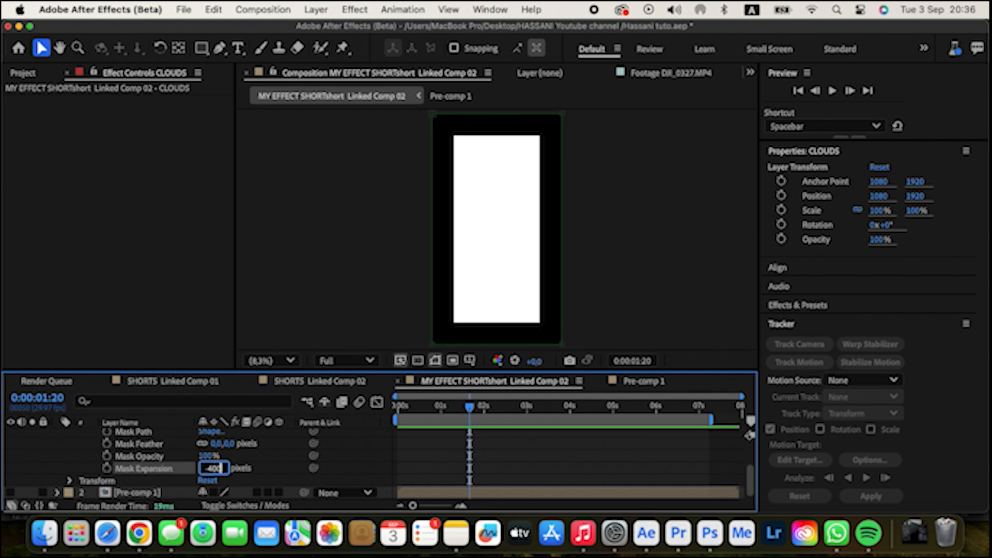
pyautogui.press('Return')
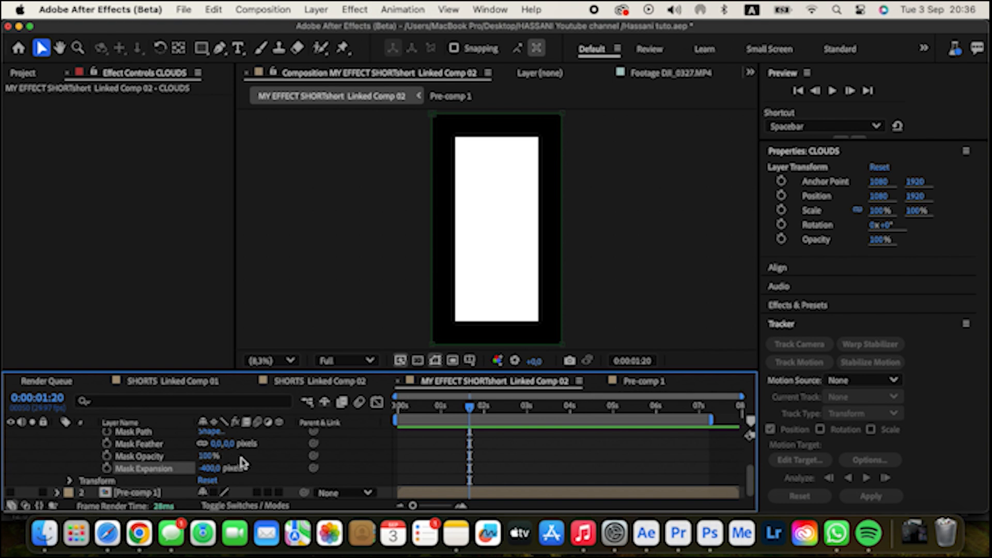
# Set the mask feather of the CLOUDS layer to 100 pixels
pyautogui.moveTo(217, 448); pyautogui.dragTo(603, 455)
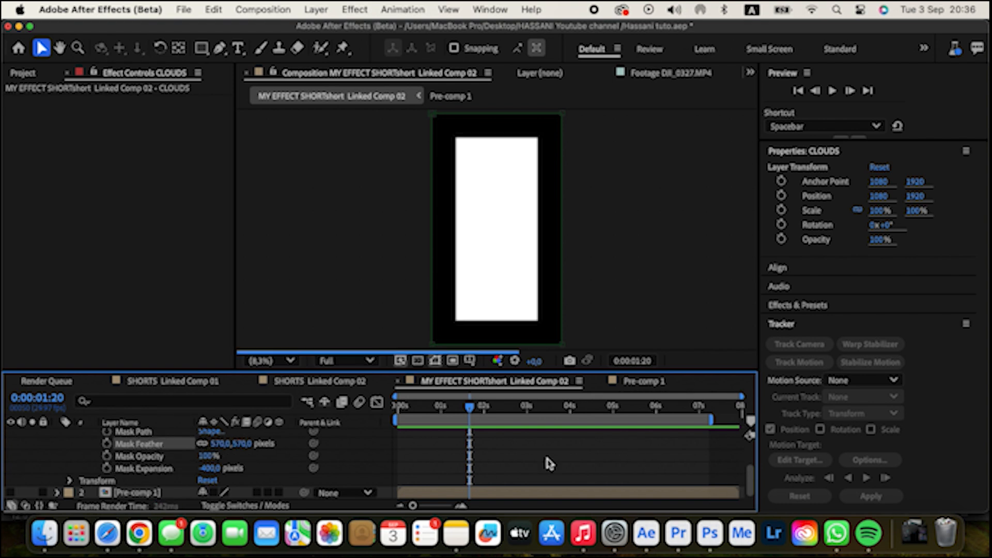
pyautogui.click(226, 444)
pyautogui.write('100')
pyautogui.press('Return')
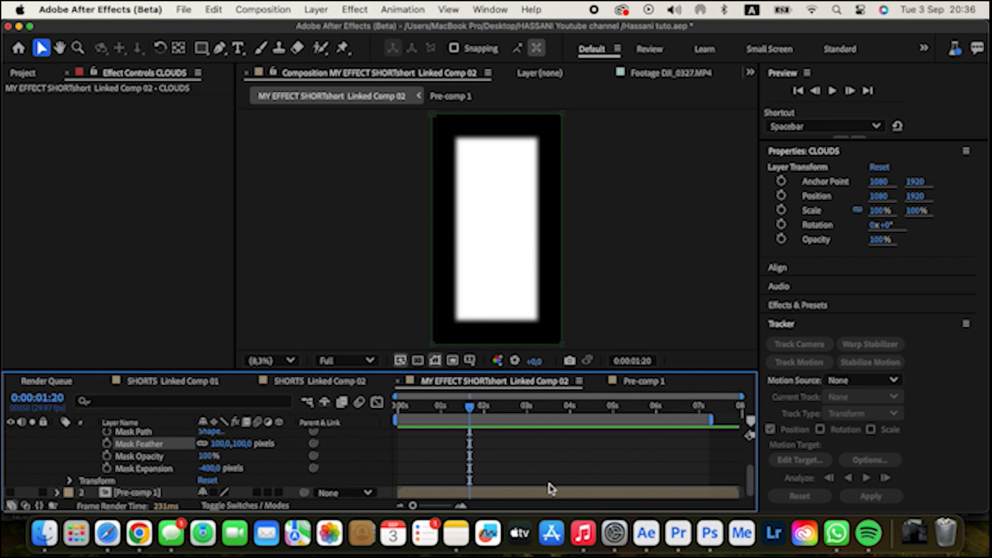
# Find the Turbulent Displace effect and apply it to the CLOUDS layer
pyautogui.click(800, 306)
pyautogui.click(813, 321)
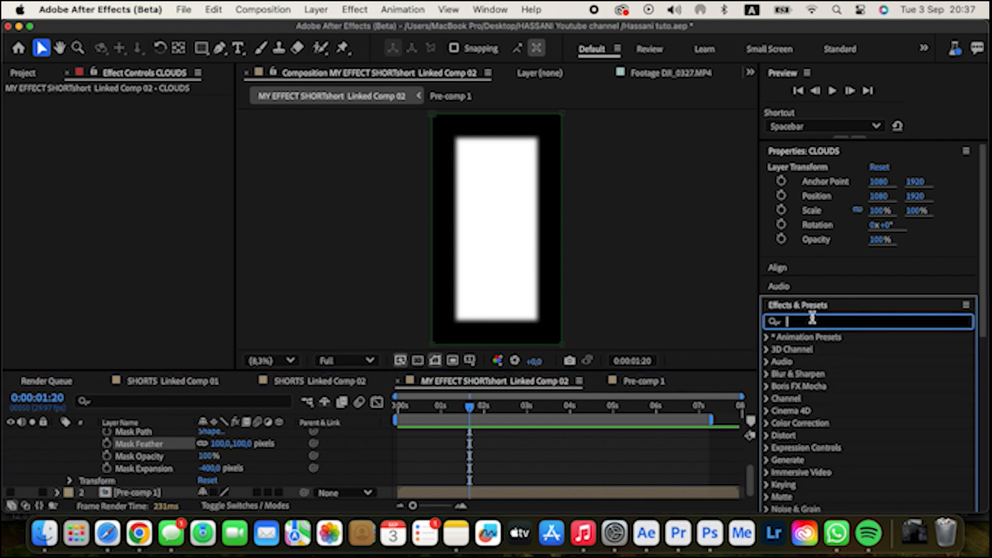
pyautogui.write('turb')
pyautogui.moveTo(860, 343); pyautogui.dragTo(115, 134)
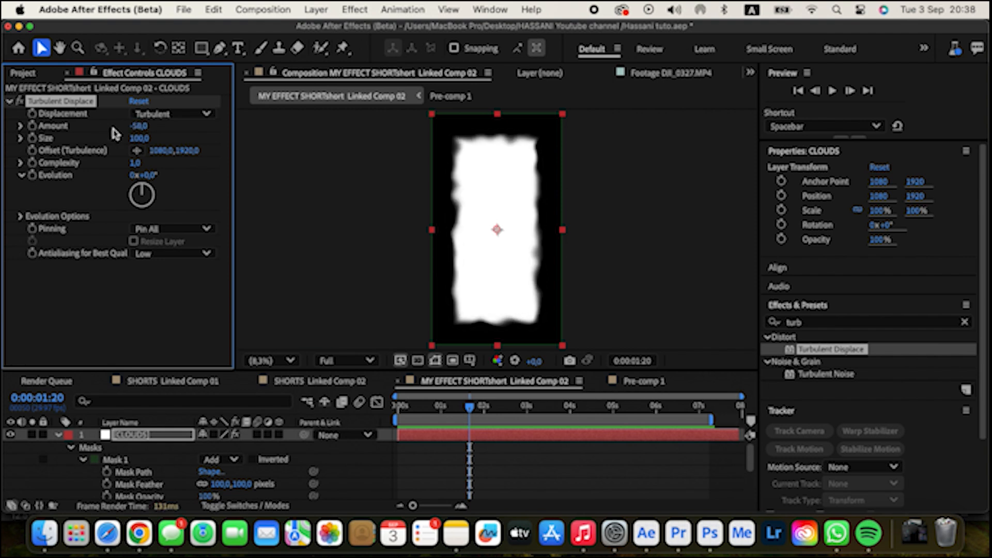
# Set the Turbulent Displace amount to -152, size to 150 and complexity to 10
pyautogui.write('-152')
pyautogui.press('Return')
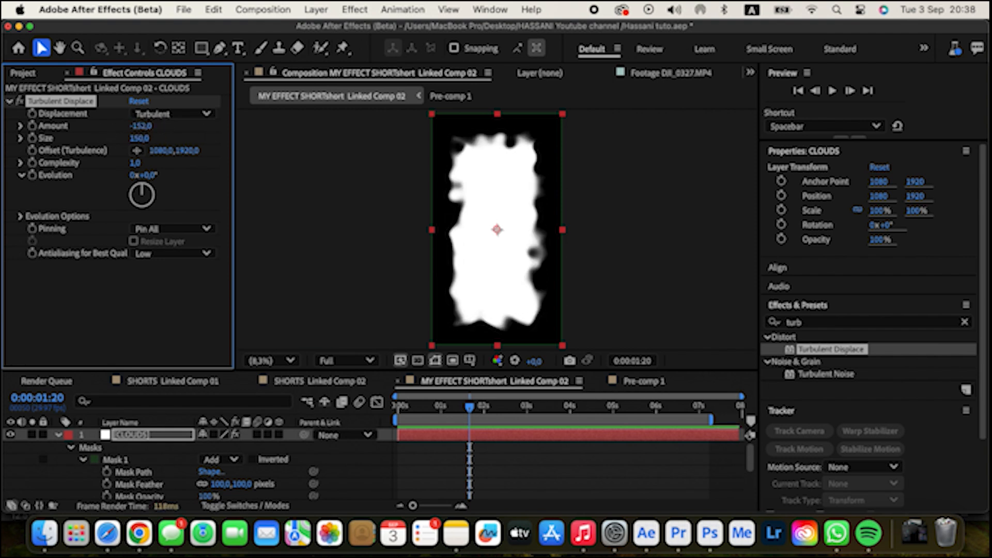
pyautogui.moveTo(135, 163); pyautogui.dragTo(140, 165)
pyautogui.write('10')
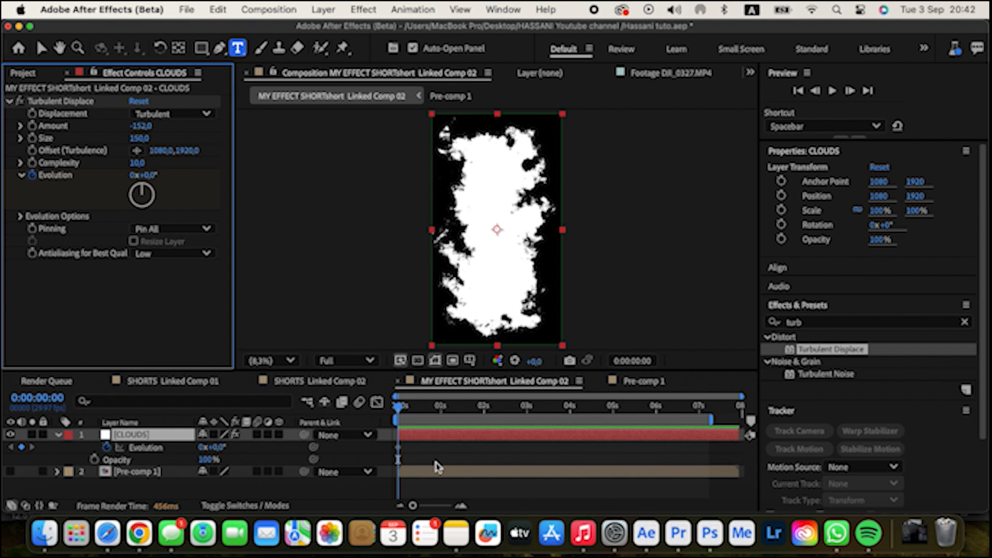
# Animate the Turbulent Displace evolution with the expression time*50 and preview the motion
pyautogui.click(32, 176)
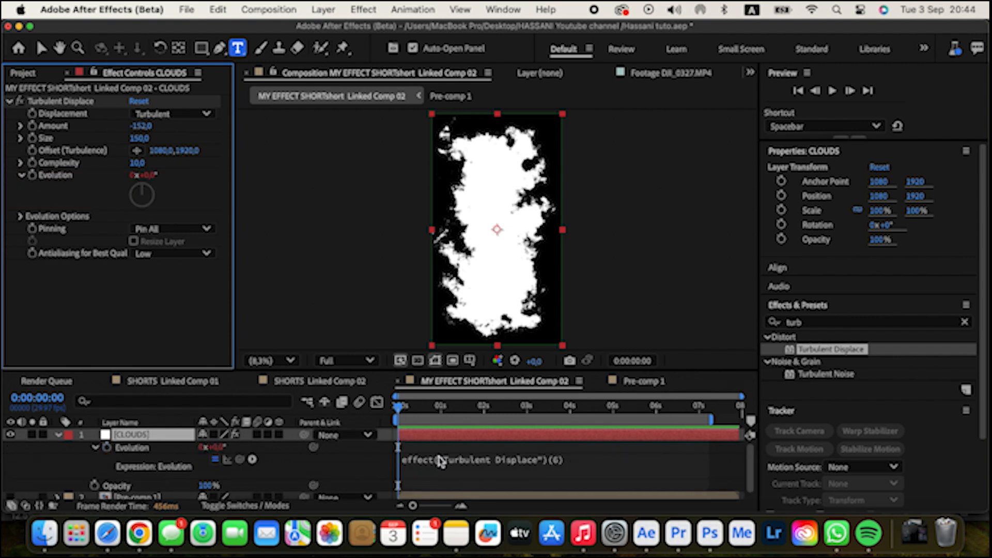
pyautogui.click(440, 461)
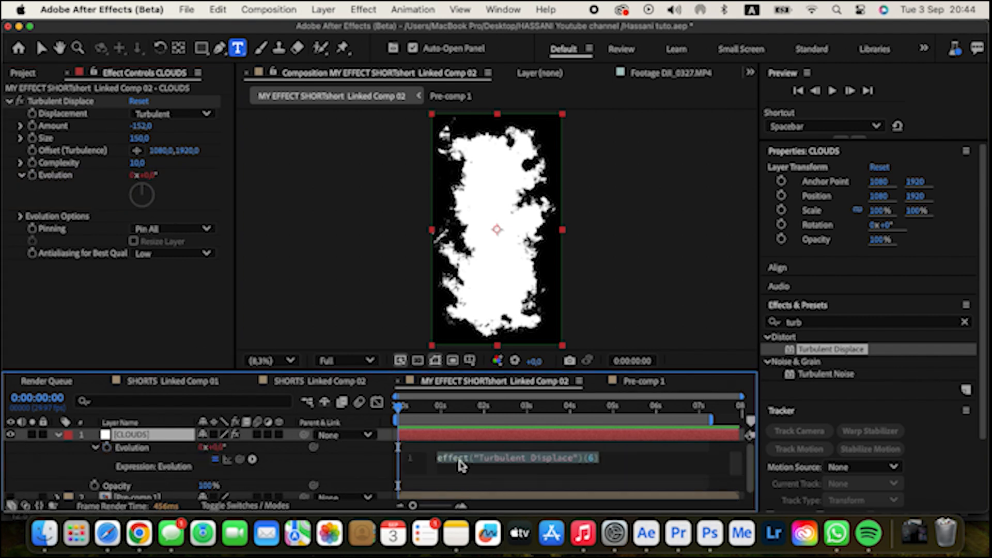
pyautogui.write('time')
pyautogui.press('KP_Enter')
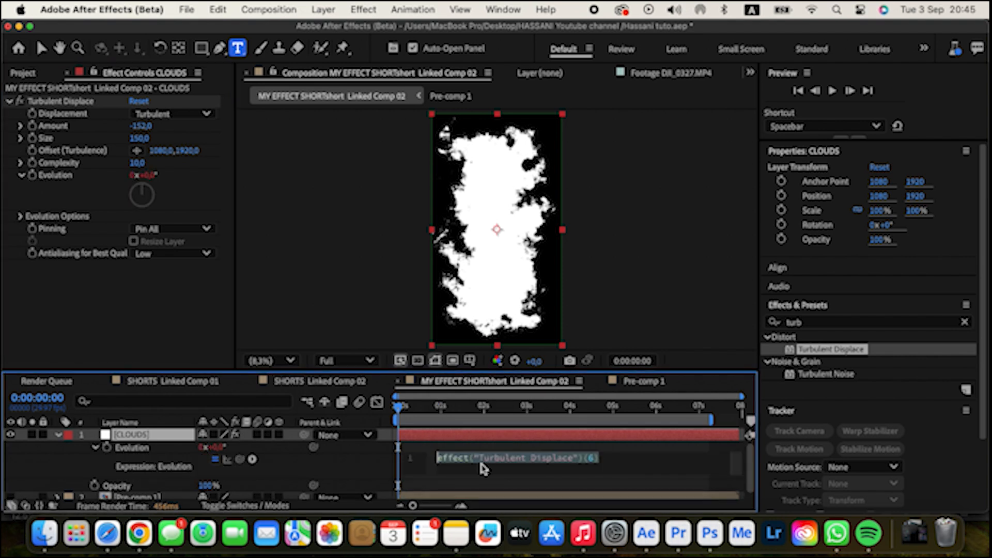
pyautogui.write('time*50')
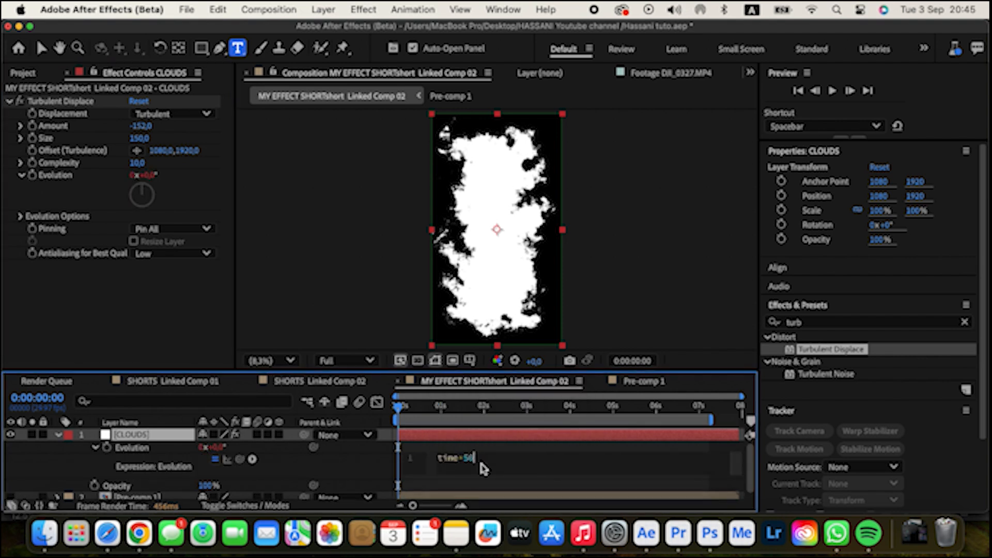
pyautogui.press('KP_Enter')
pyautogui.press('space')
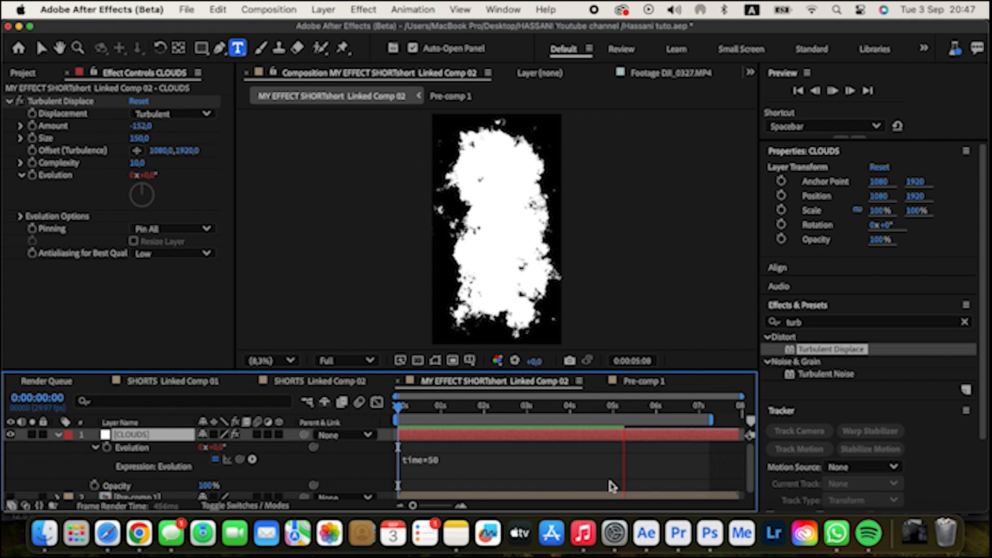
# Find the Fractal Noise effect and apply it to the CLOUDS layer
pyautogui.click(827, 322)
pyautogui.write('fra')
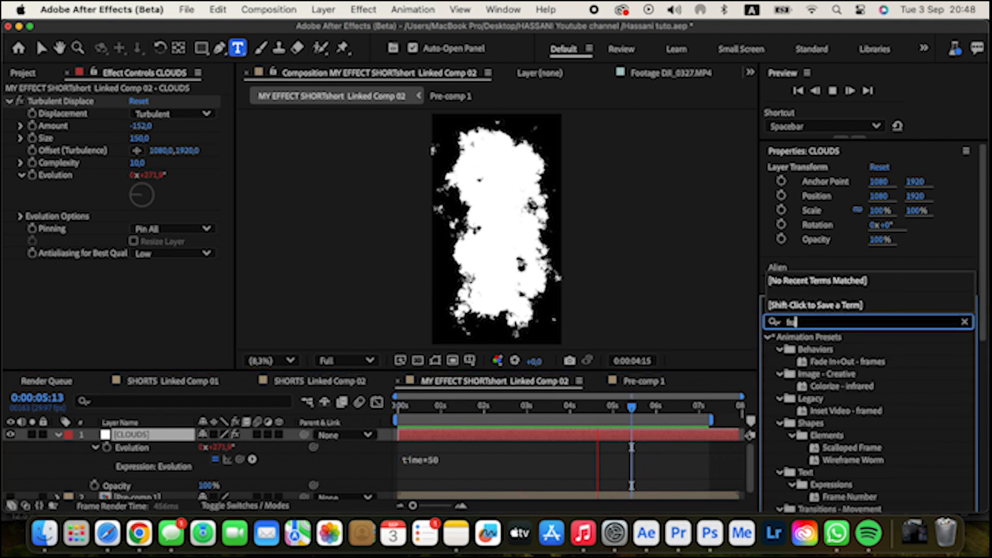
pyautogui.write('cta')
pyautogui.moveTo(834, 398); pyautogui.dragTo(62, 310)
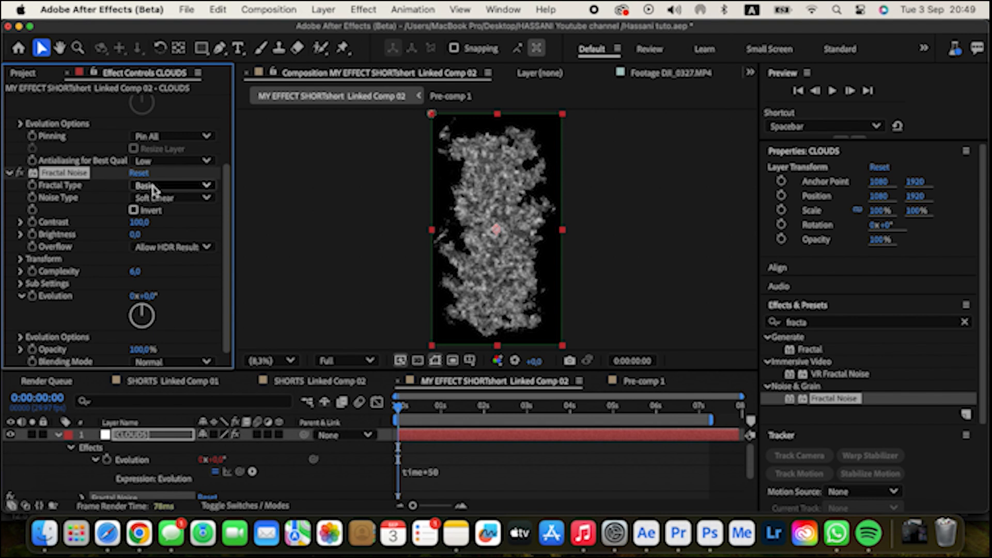
# Set the Fractal Noise type to Cloudy, contrast to 30 and brightness to 62
pyautogui.scroll(2, 70, 253)
pyautogui.click(153, 232)
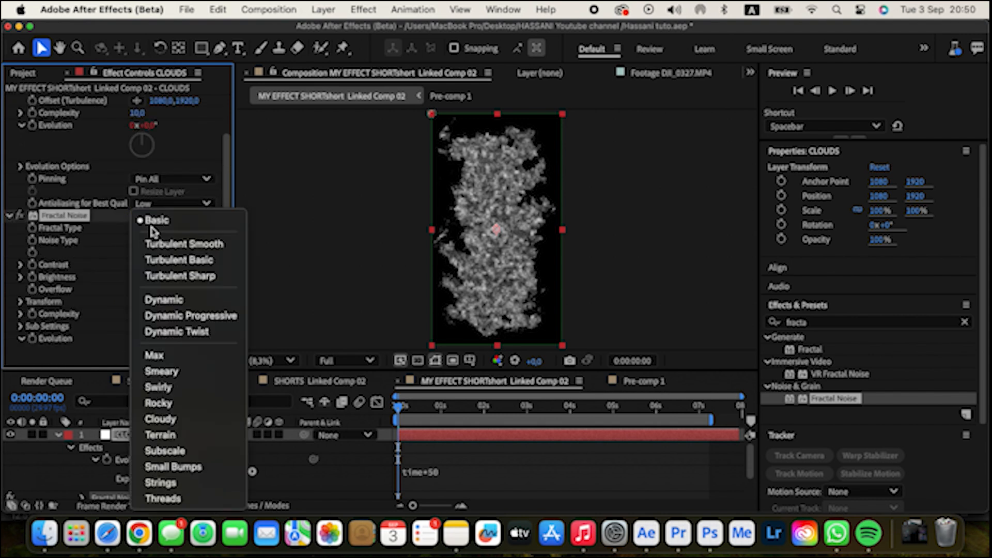
pyautogui.click(160, 419)
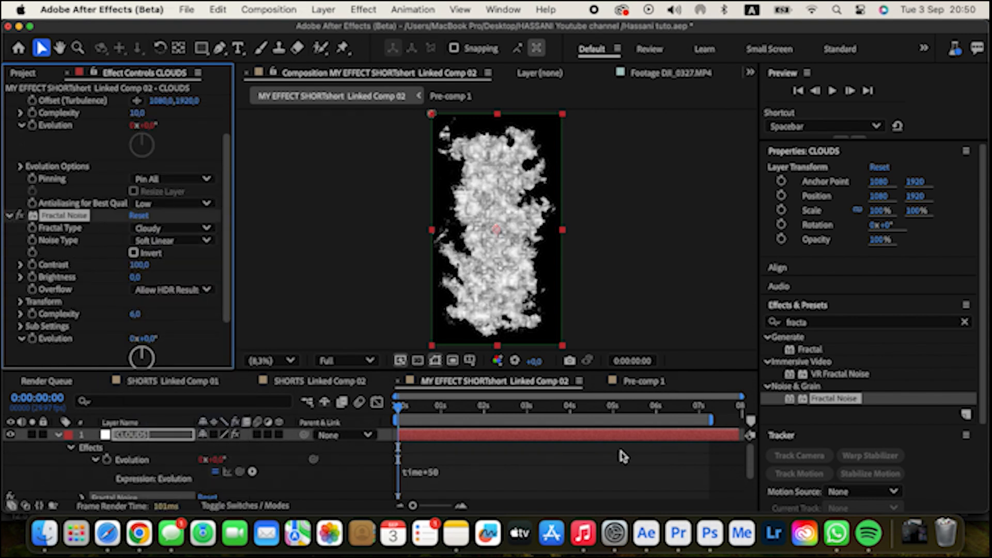
pyautogui.moveTo(135, 277); pyautogui.dragTo(136, 279)
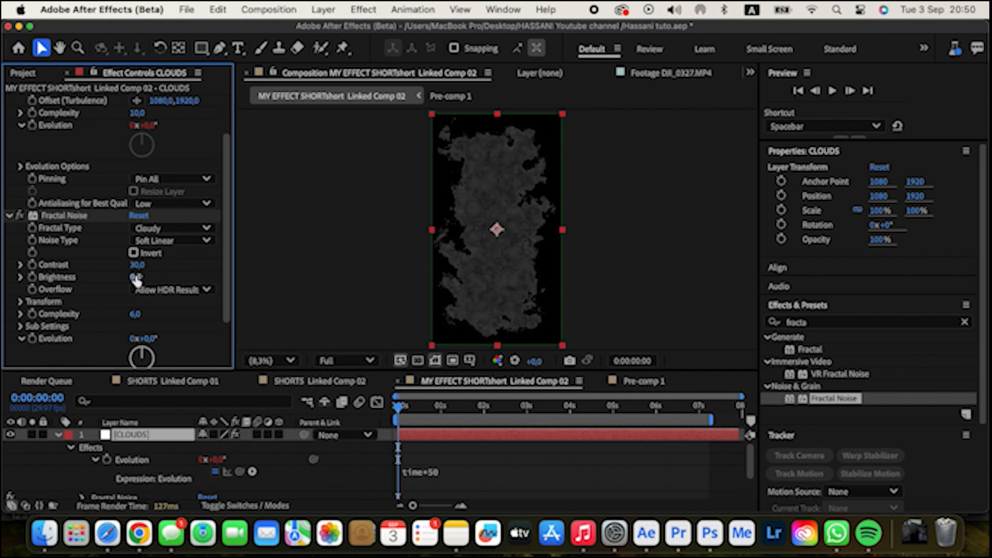
pyautogui.write('62')
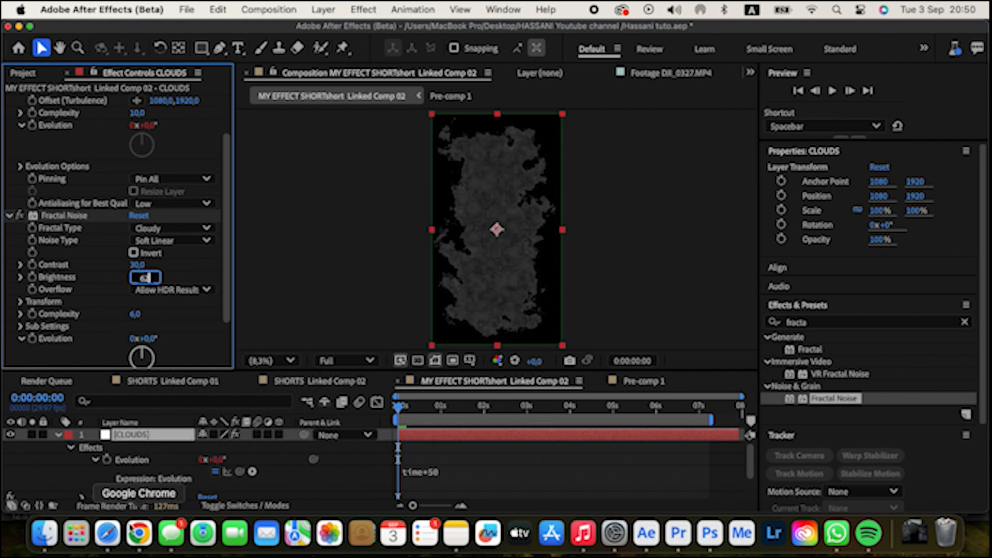
# Set the Fractal Noise scale to 600 and its complexity to 20
pyautogui.click(21, 301)
pyautogui.scroll(-3, 114, 259)
pyautogui.click(34, 252)
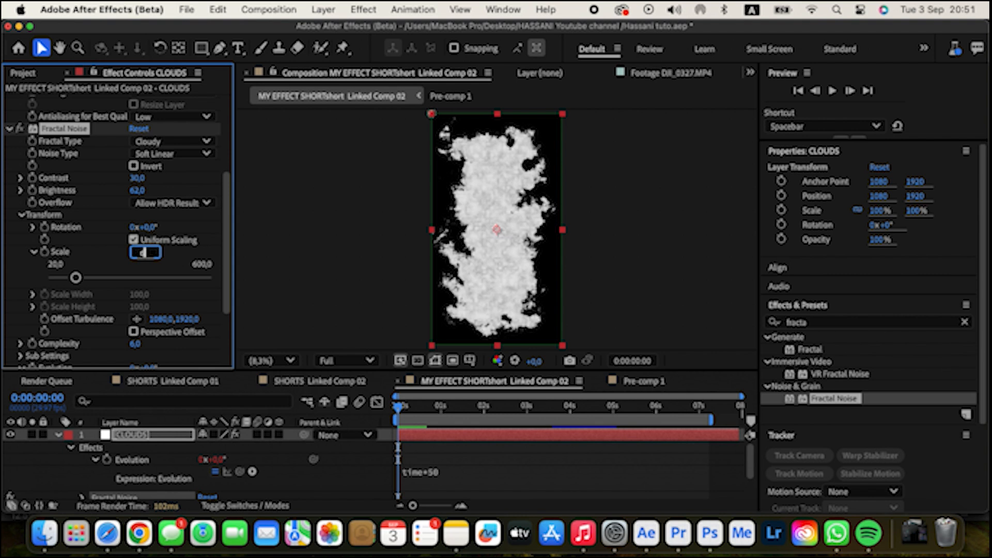
pyautogui.write('00')
pyautogui.click(138, 345)
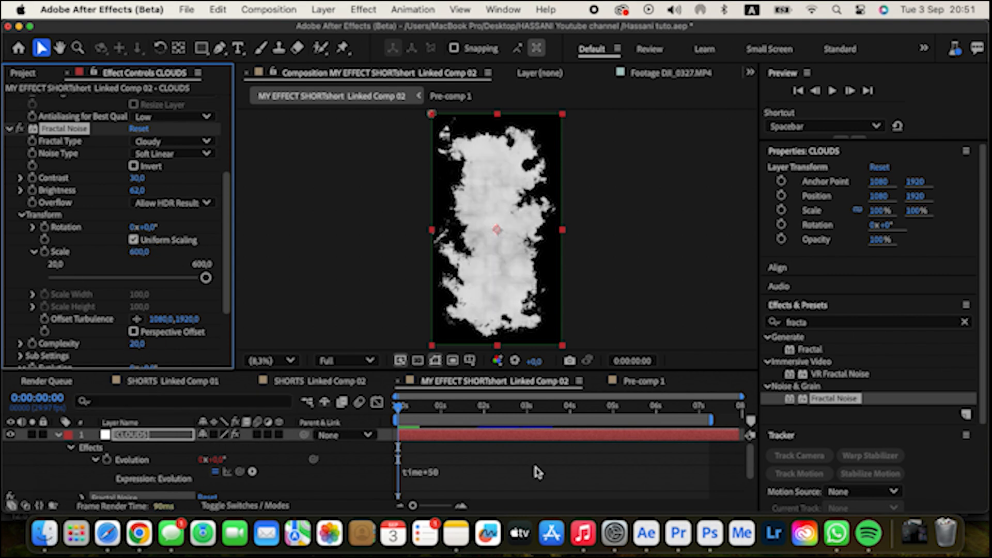
# Animate the Fractal Noise evolution with the expression time*50 from the start of the composition and preview it
pyautogui.click(400, 413)
pyautogui.scroll(-3, 191, 307)
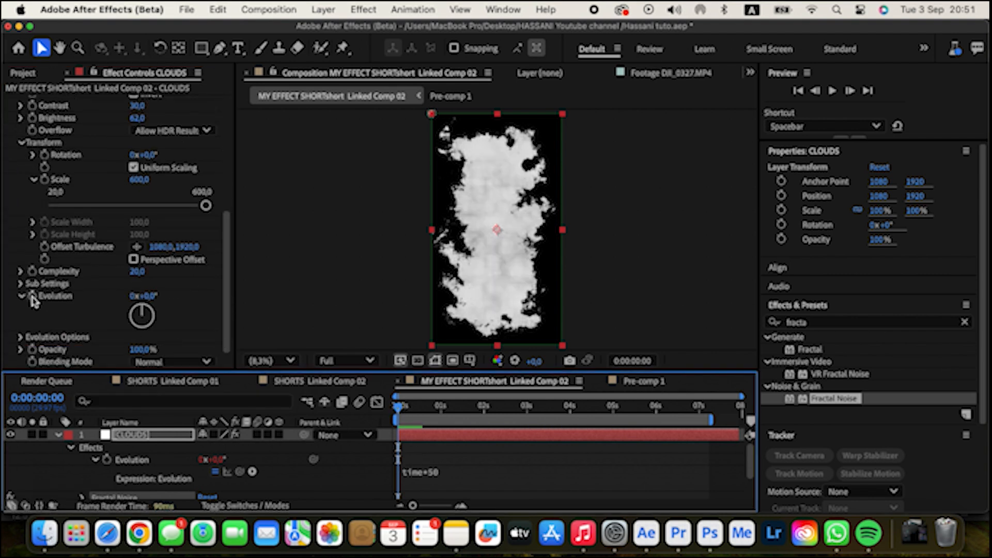
pyautogui.keyDown('alt'); pyautogui.click(32, 297); pyautogui.keyUp('alt')
pyautogui.write('tim')
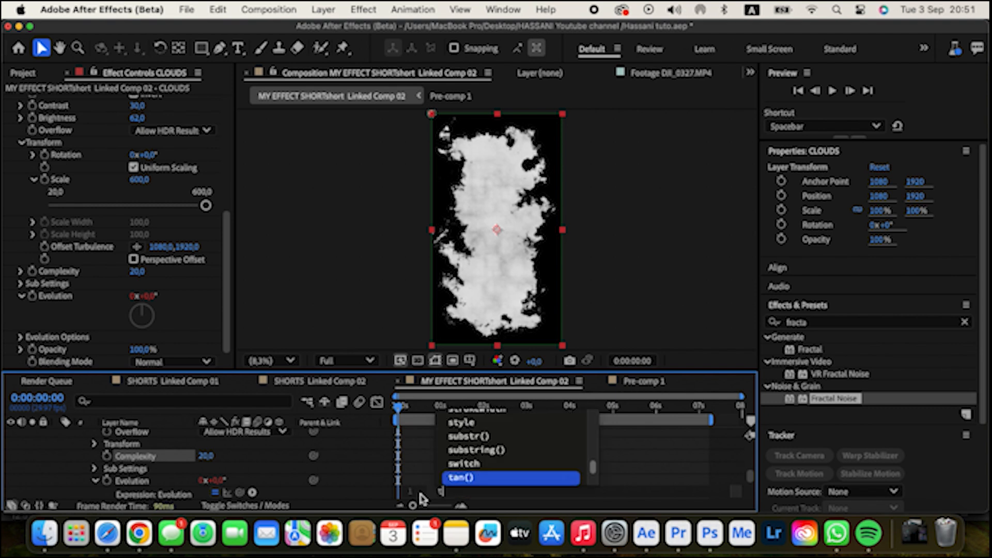
pyautogui.write('e*50')
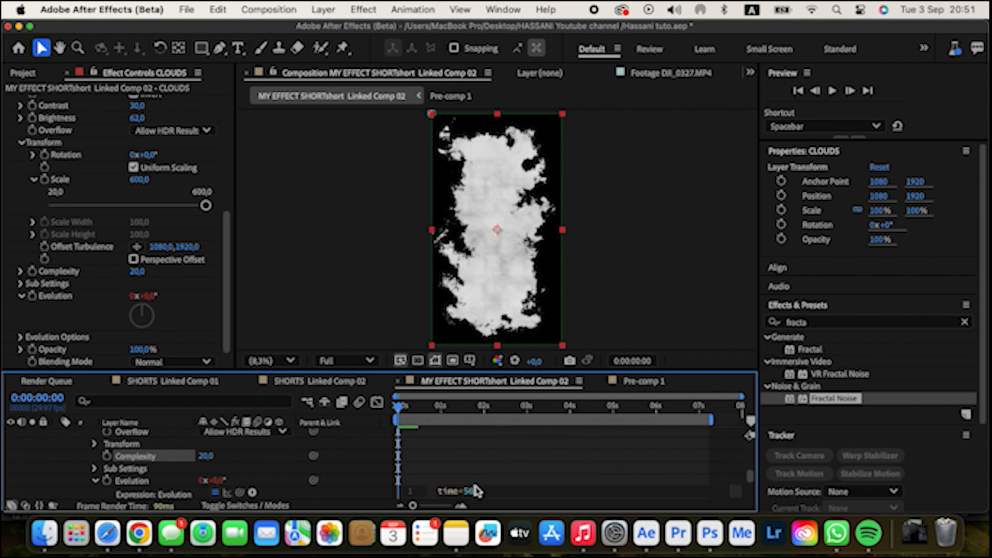
pyautogui.press('space')
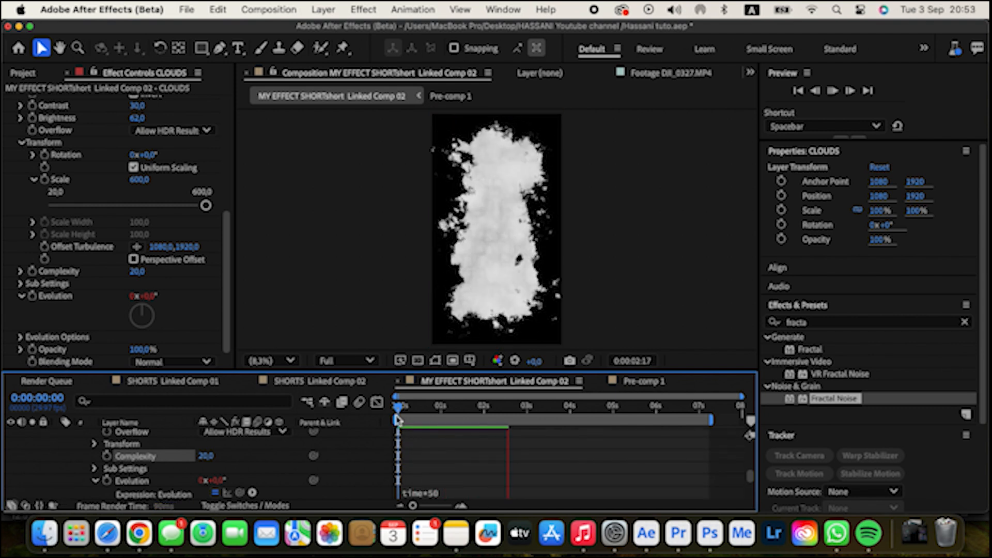
# Run the 3D camera tracker on the agafay footage.mp4 layer and hide the CLOUDS layer
pyautogui.scroll(5, 25, 458)
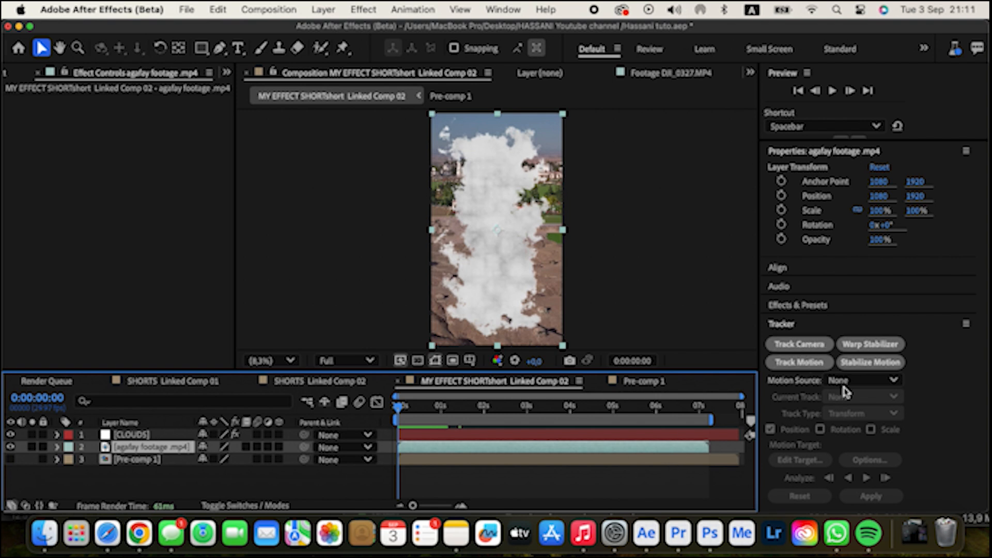
pyautogui.click(787, 323)
pyautogui.click(786, 324)
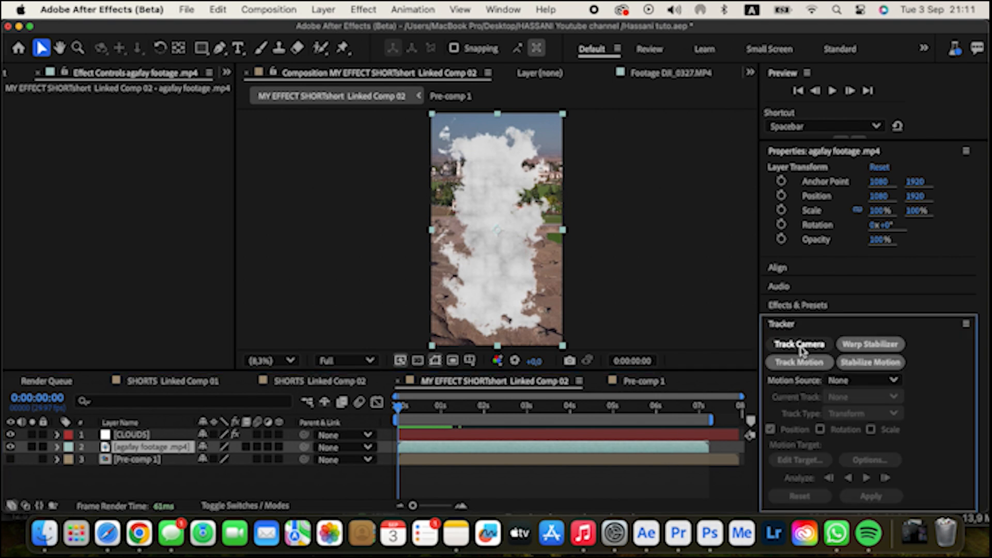
pyautogui.click(790, 344)
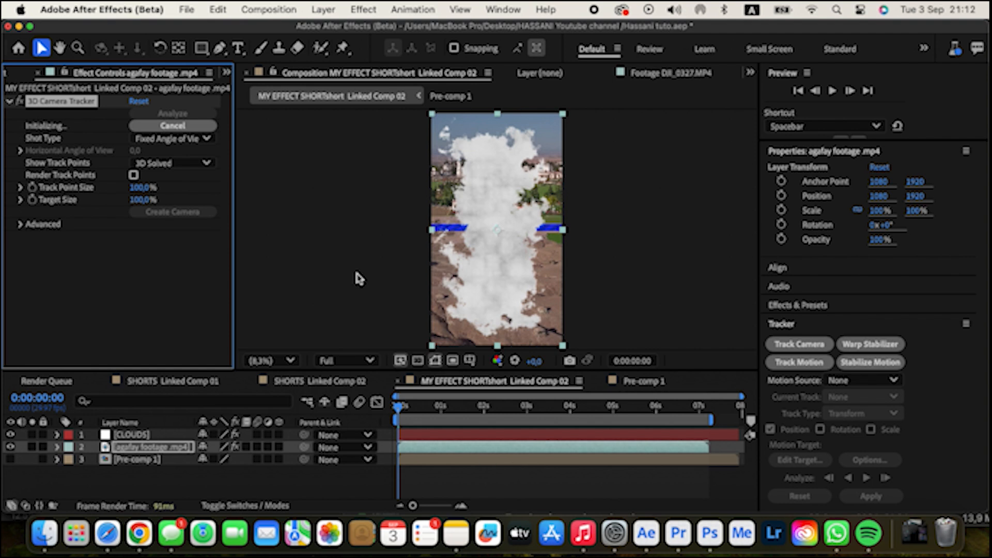
pyautogui.click(11, 435)
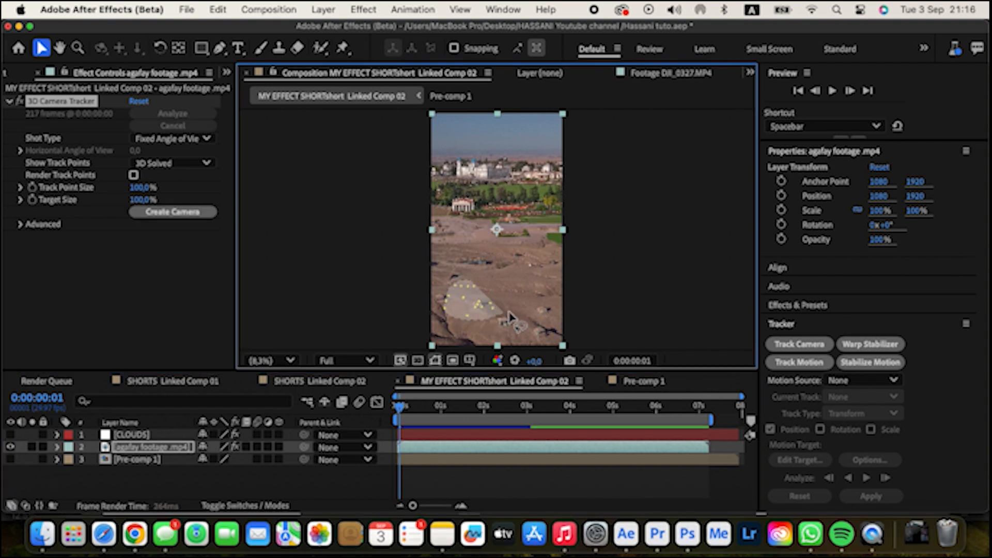
pyautogui.moveTo(509, 316); pyautogui.dragTo(504, 265)
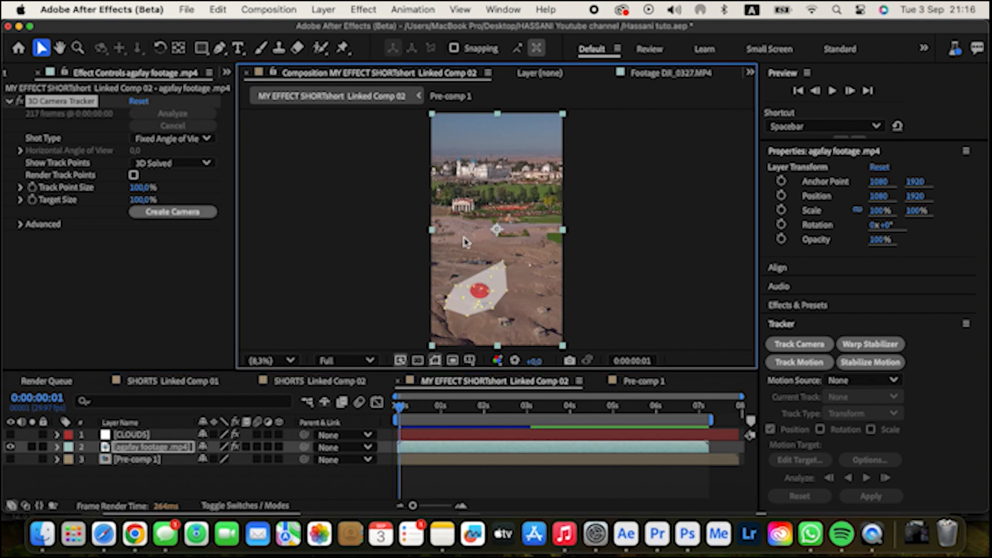
pyautogui.press('super+z')
pyautogui.press('super+z')
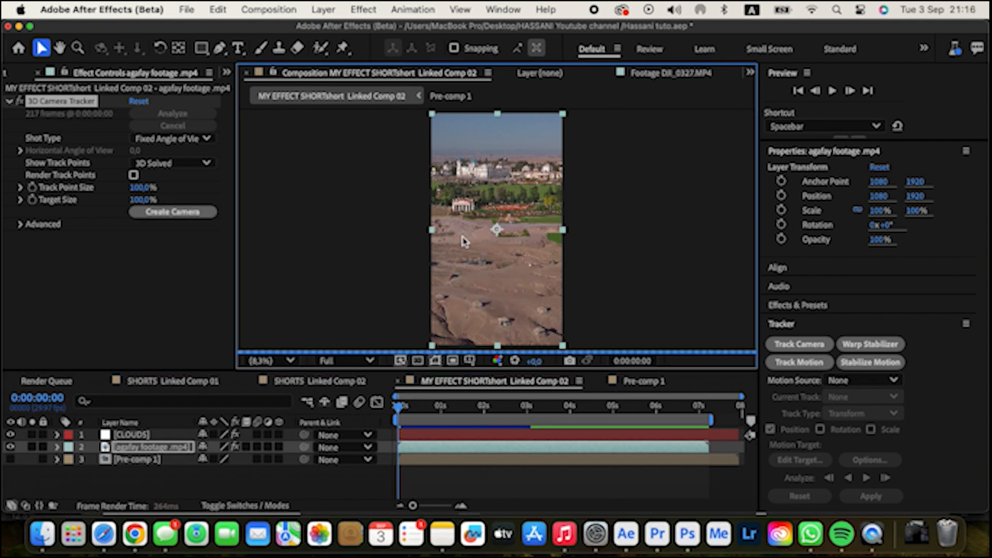
# Create a solid and camera from a group of track points on the desert ground and preview the track
pyautogui.press('super+z')
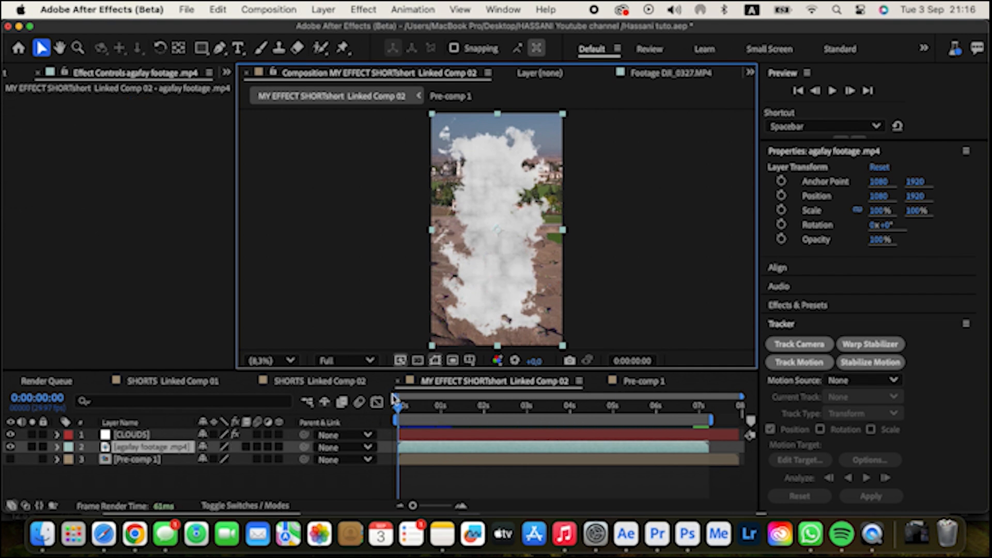
pyautogui.press('super+shift+z')
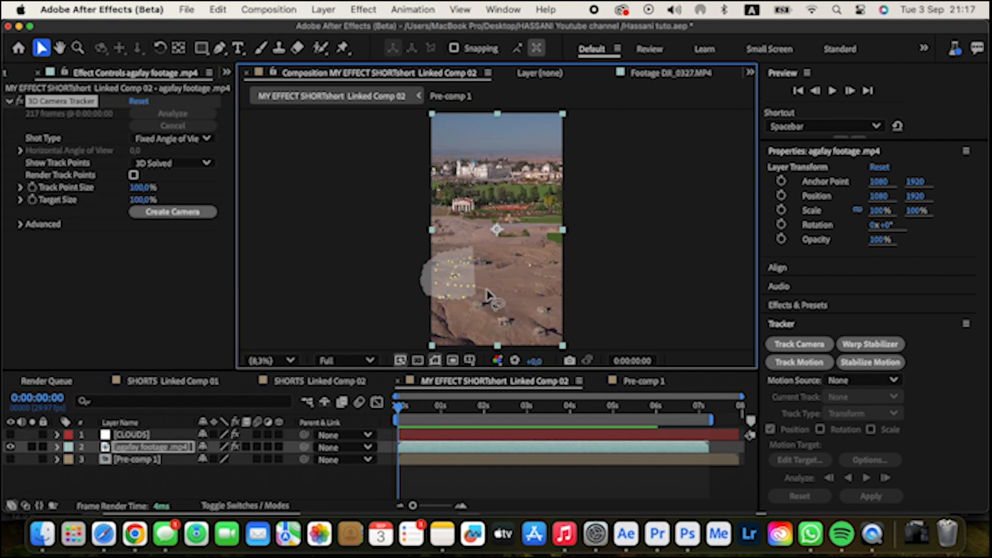
pyautogui.click(504, 251)
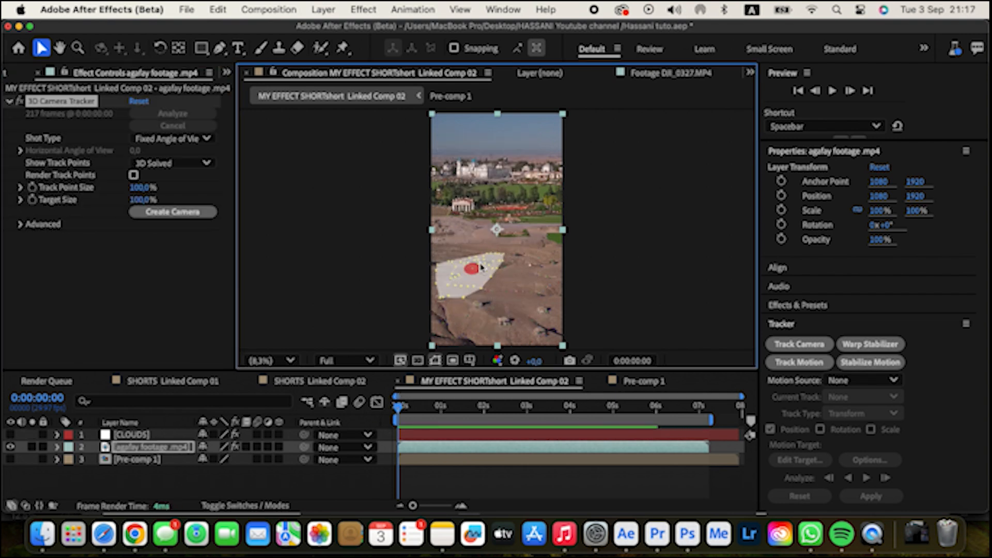
pyautogui.rightClick(472, 273)
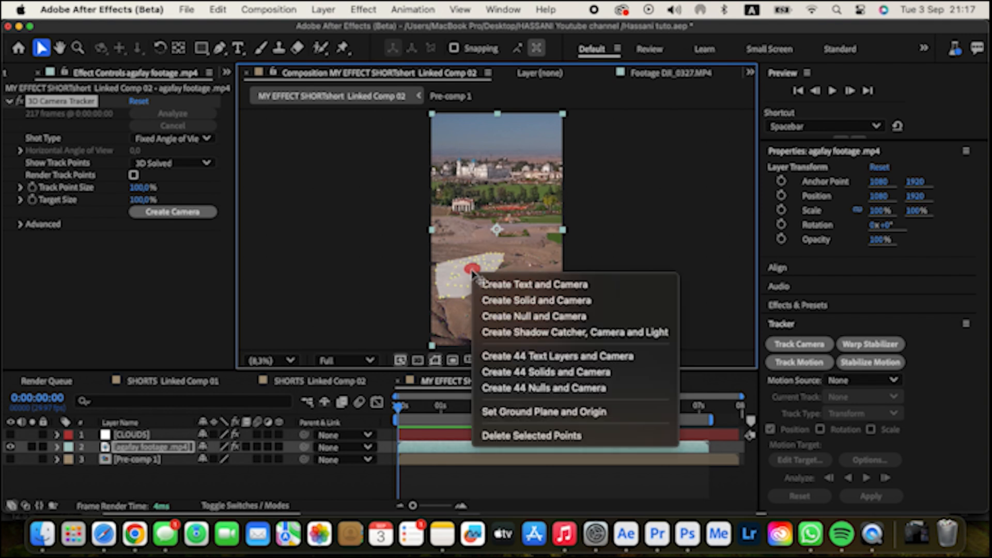
pyautogui.click(503, 303)
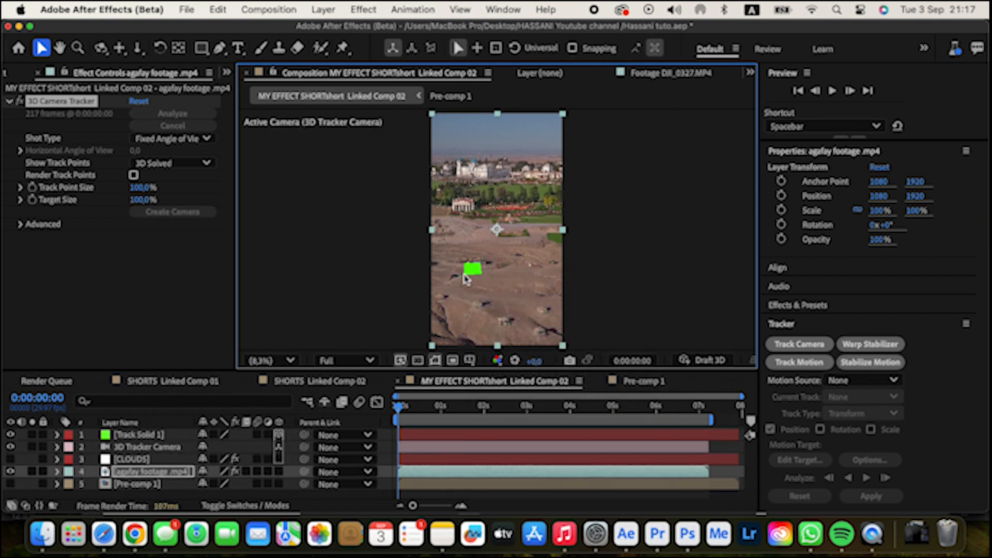
pyautogui.press('space')
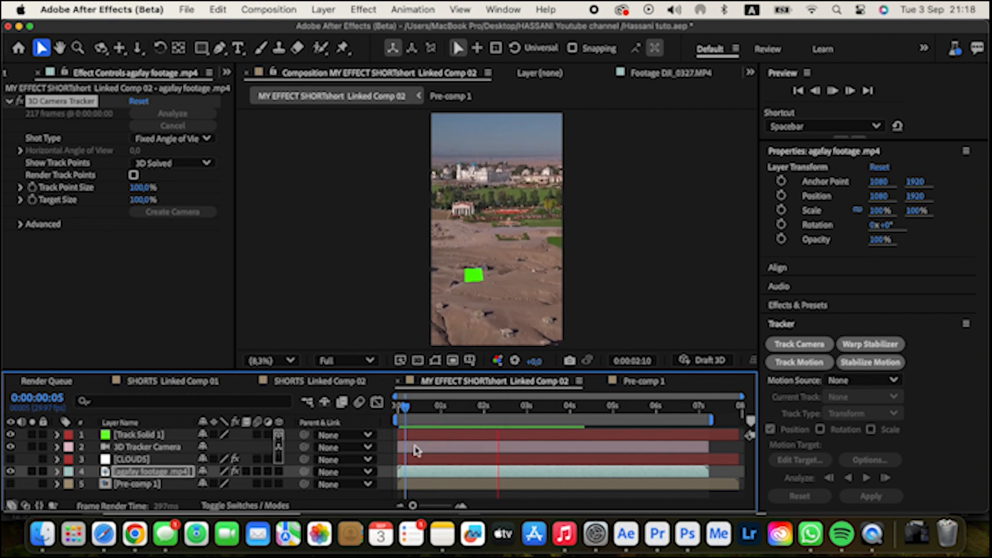
pyautogui.click(399, 408)
# Show the CLOUDS layer and move it above Track Solid 1 in the layer stack
pyautogui.click(10, 459)
pyautogui.moveTo(135, 459); pyautogui.dragTo(136, 430)
pyautogui.click(58, 435)
pyautogui.click(71, 460)
pyautogui.scroll(-2, 206, 457)
pyautogui.moveTo(220, 473); pyautogui.dragTo(248, 471)
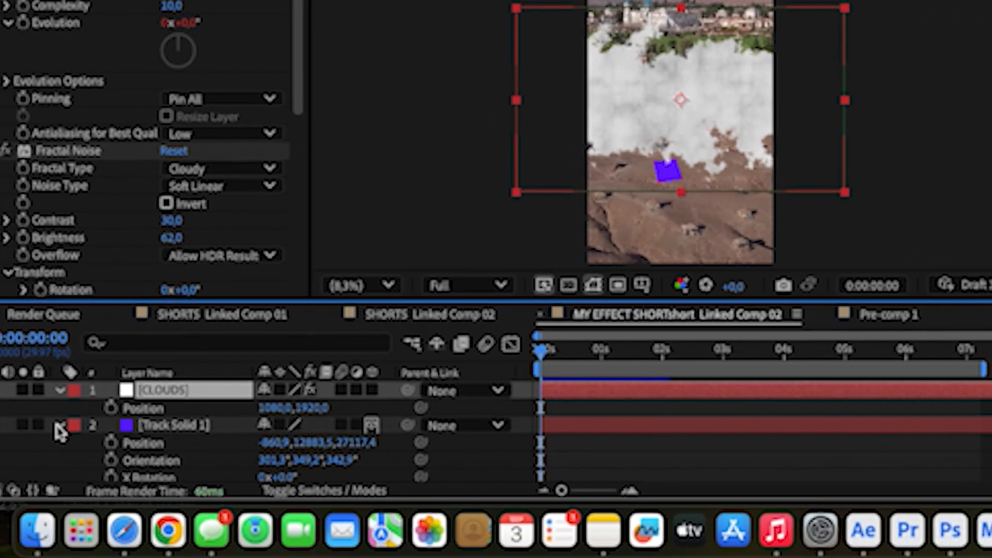
pyautogui.click(59, 426)
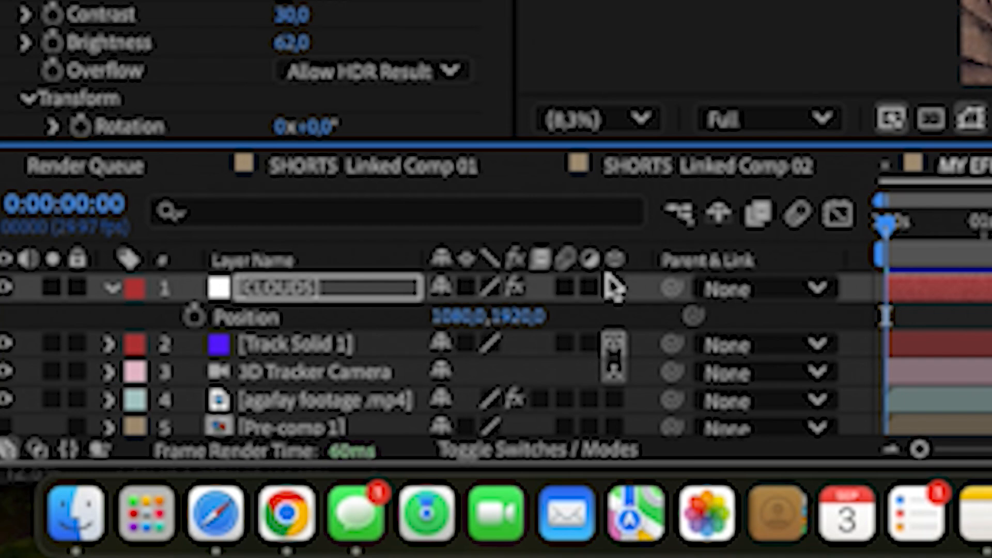
# Try making CLOUDS a 3D layer and transferring Track Solid 1's position to it
pyautogui.click(522, 325)
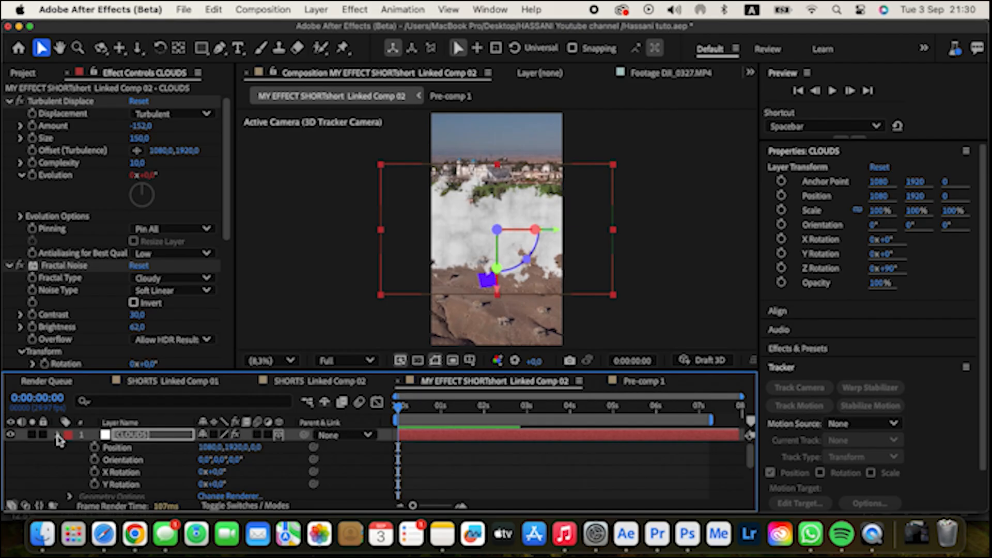
pyautogui.click(58, 436)
pyautogui.keyDown('shift'); pyautogui.click(139, 448); pyautogui.keyUp('shift')
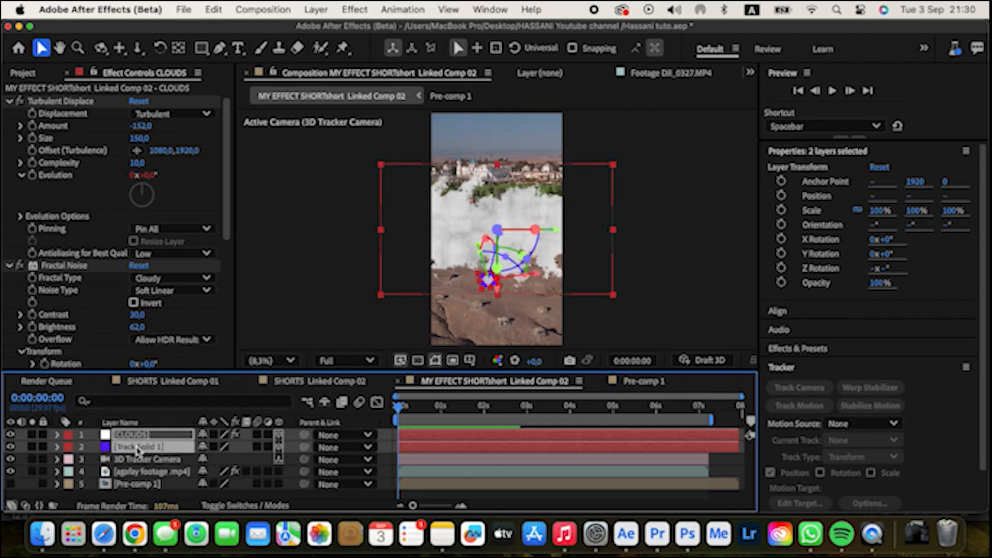
pyautogui.press('p')
pyautogui.click(143, 464)
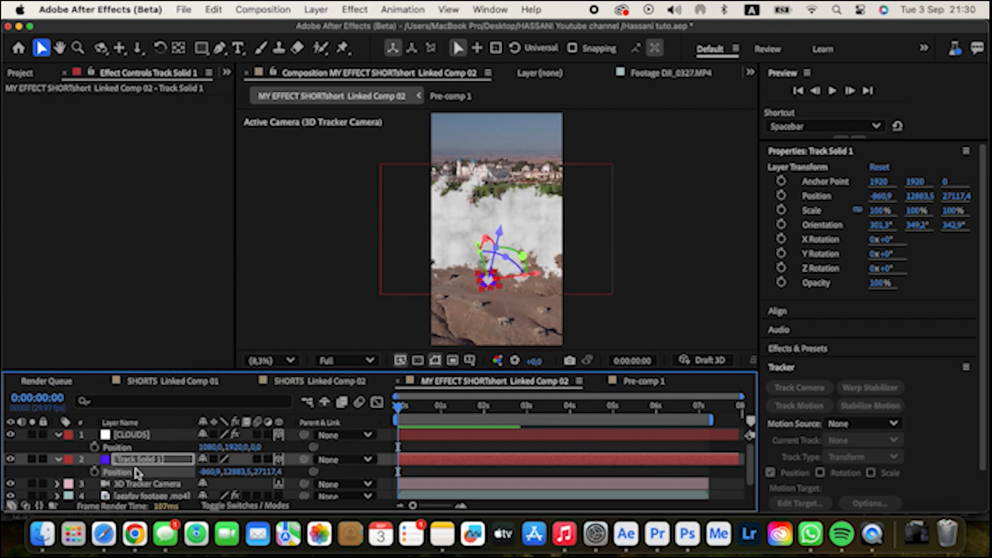
pyautogui.click(127, 451)
pyautogui.press('super+v')
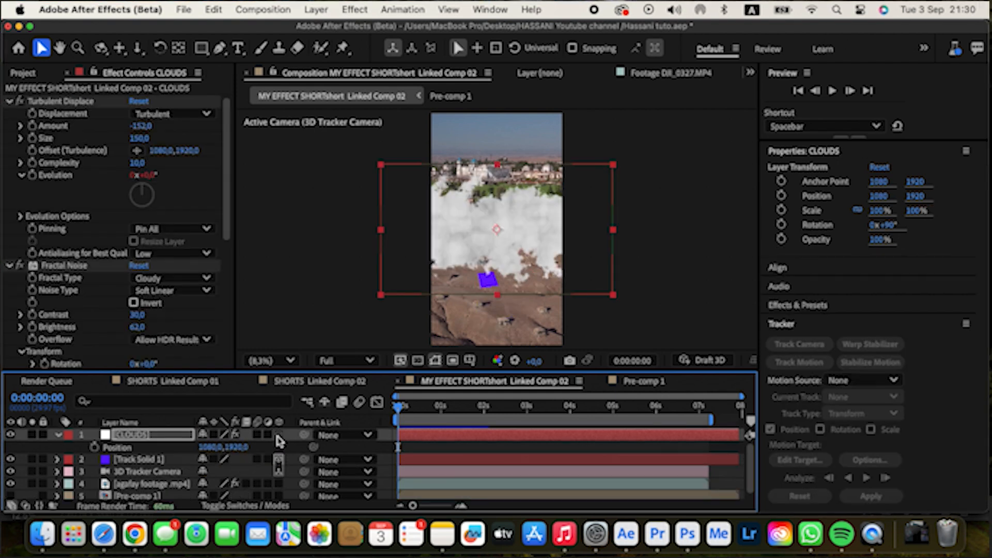
# Turn on 3D for the CLOUDS layer and paste the position of Track Solid 1 onto its Position property
pyautogui.click(278, 435)
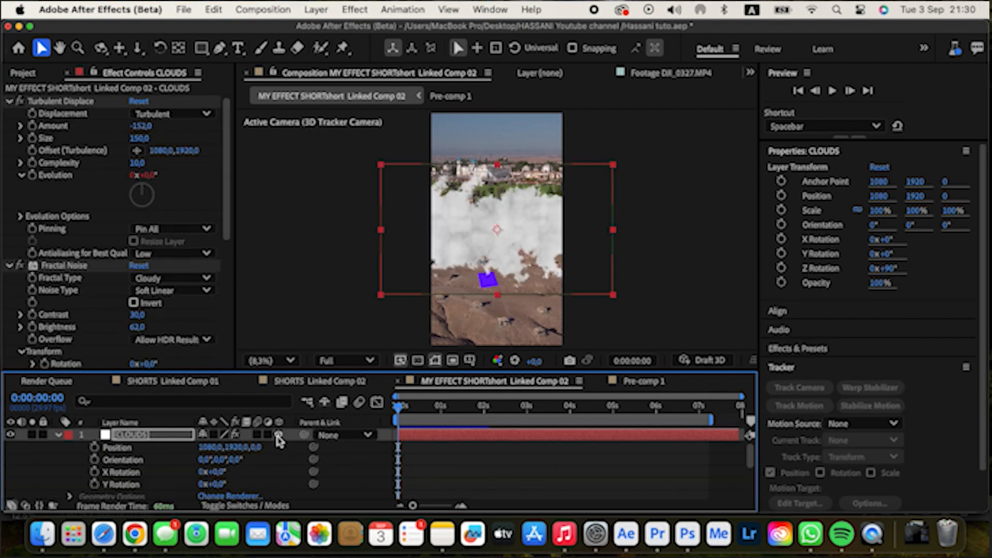
pyautogui.click(58, 435)
pyautogui.keyDown('shift'); pyautogui.click(137, 448); pyautogui.keyUp('shift')
pyautogui.press('p')
pyautogui.click(137, 471)
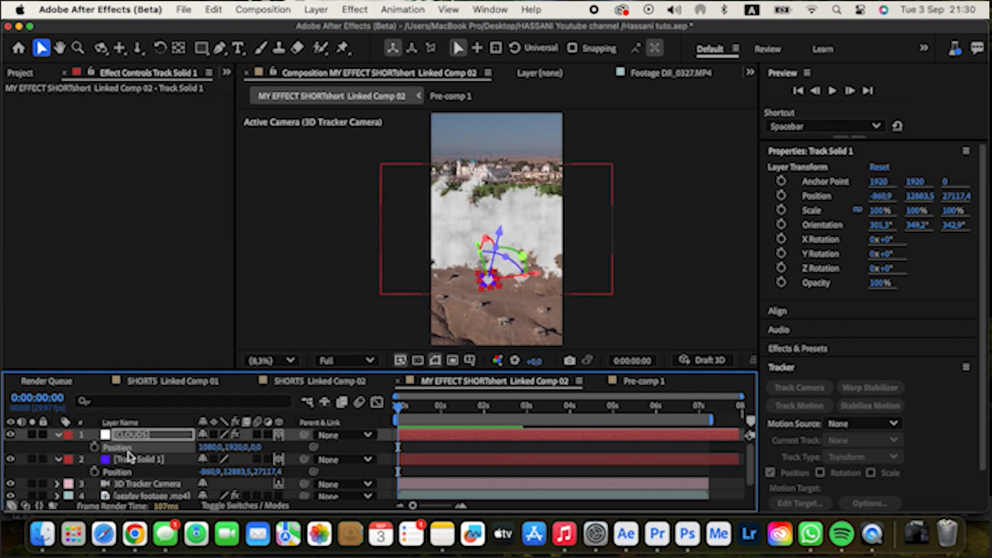
pyautogui.click(130, 447)
pyautogui.press('super+v')
# Hide the Track Solid 1 layer so that only the small cloud remains at the tracked spot on the ground
pyautogui.click(408, 459)
pyautogui.press('z')
pyautogui.click(501, 324)
pyautogui.scroll(3, 498, 295)
pyautogui.scroll(-2, 508, 234)
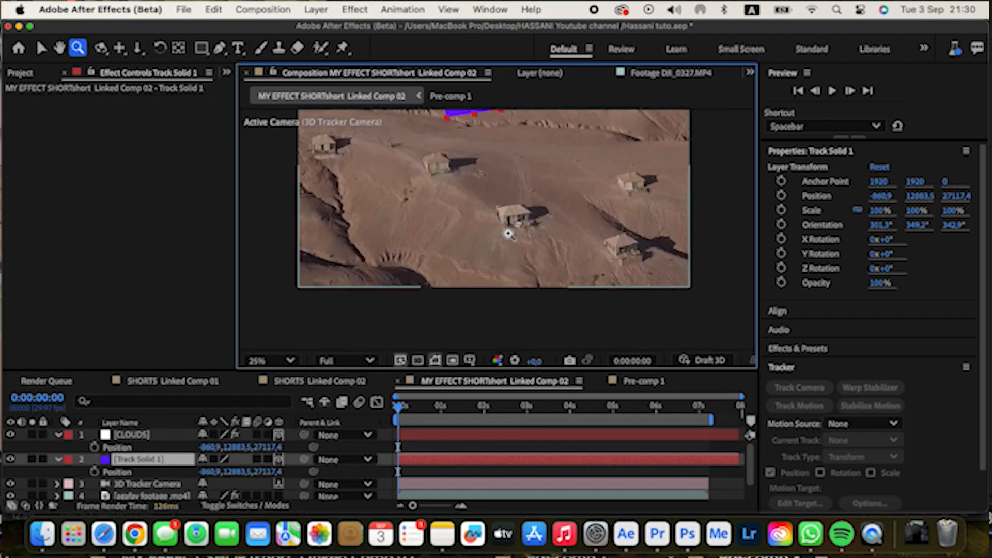
pyautogui.press('h')
pyautogui.moveTo(510, 204); pyautogui.dragTo(517, 329)
pyautogui.press('v')
pyautogui.click(10, 460)
# Scale the CLOUDS layer up to 668%
pyautogui.click(129, 435)
pyautogui.click(58, 435)
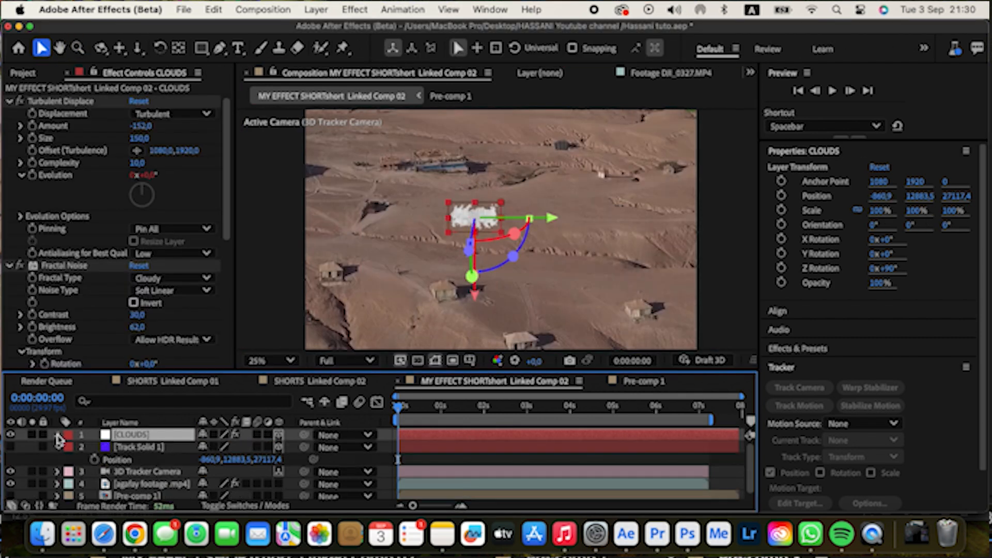
pyautogui.click(58, 435)
pyautogui.scroll(-3, 104, 455)
pyautogui.moveTo(245, 464); pyautogui.dragTo(666, 464)
pyautogui.scroll(3, 60, 445)
pyautogui.click(58, 435)
# Fit the whole composition in the viewer and preview how the scaled clouds follow the tracked footage
pyautogui.press('space')
pyautogui.click(346, 361)
pyautogui.click(272, 360)
pyautogui.click(262, 182)
pyautogui.click(449, 483)
pyautogui.press('space')
pyautogui.press('space')
pyautogui.press('space')
# Enlarge the CLOUDS layer further and raise it in the frame
pyautogui.click(254, 433)
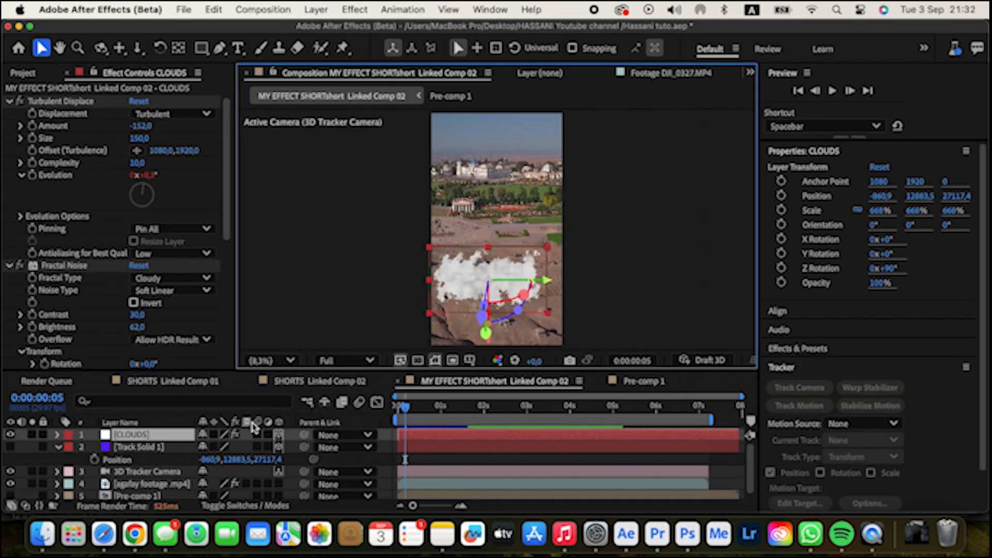
pyautogui.press('s')
pyautogui.moveTo(219, 448); pyautogui.dragTo(260, 448)
pyautogui.moveTo(475, 285); pyautogui.dragTo(473, 264)
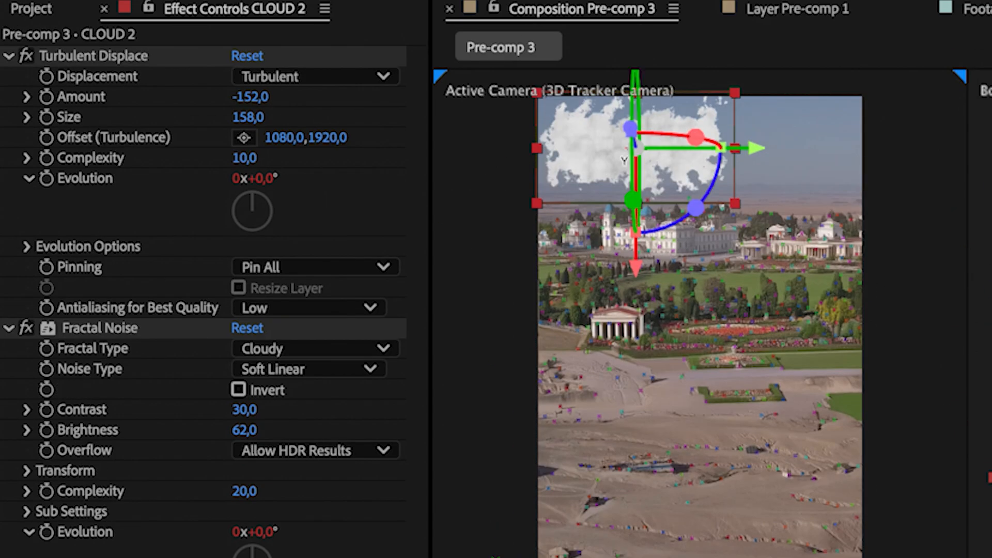
# Move the CLOUD 2 layer in Pre-comp 3 down and to the right of the first cloud
pyautogui.moveTo(666, 161); pyautogui.dragTo(792, 145)
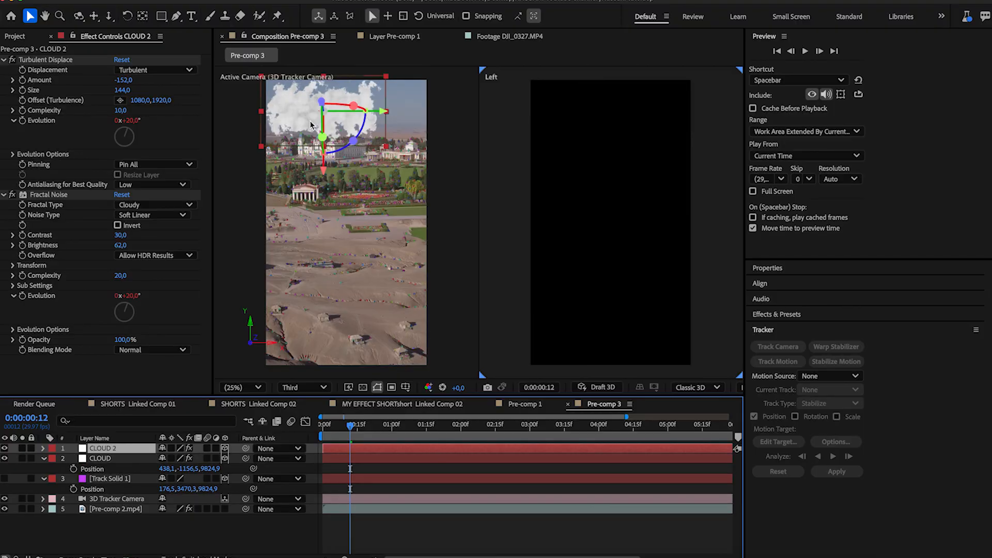
pyautogui.moveTo(310, 124); pyautogui.dragTo(362, 151)
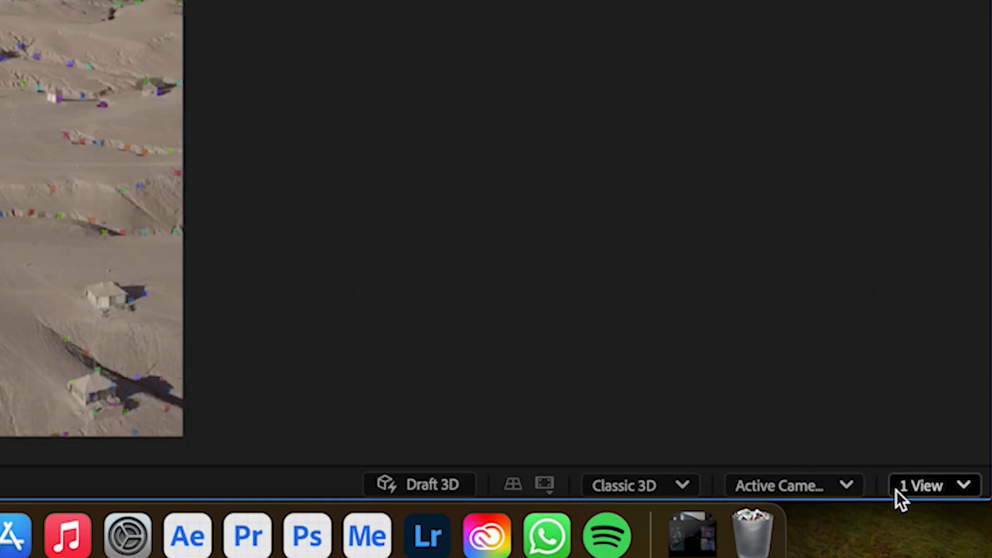
# Split the composition viewer into 2 Views and set the second one to the Left view
pyautogui.click(905, 488)
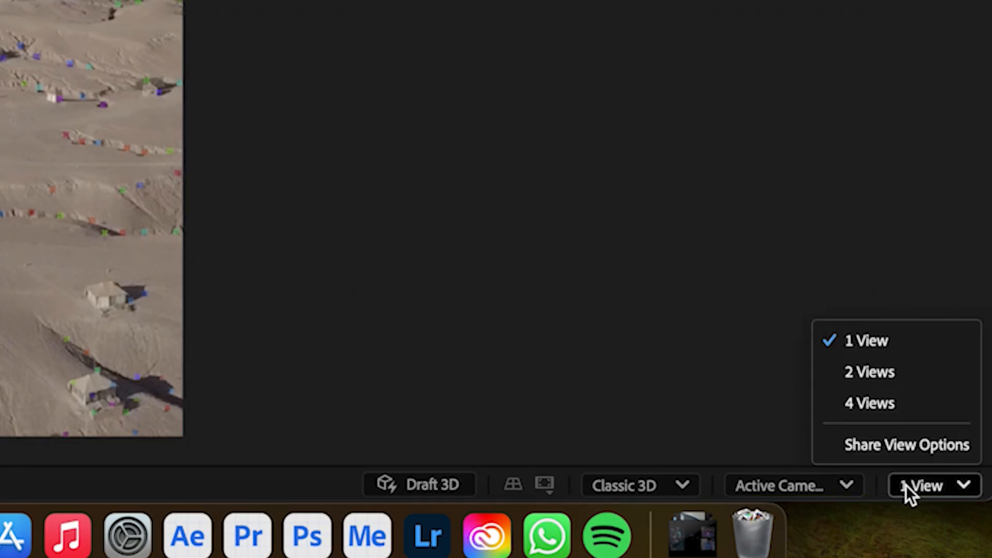
pyautogui.click(866, 368)
pyautogui.click(756, 486)
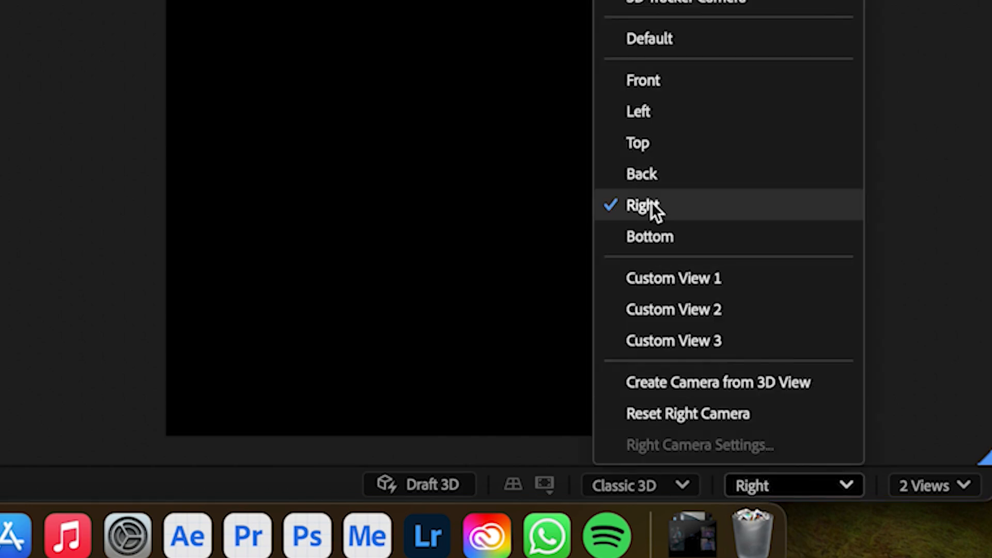
pyautogui.click(638, 111)
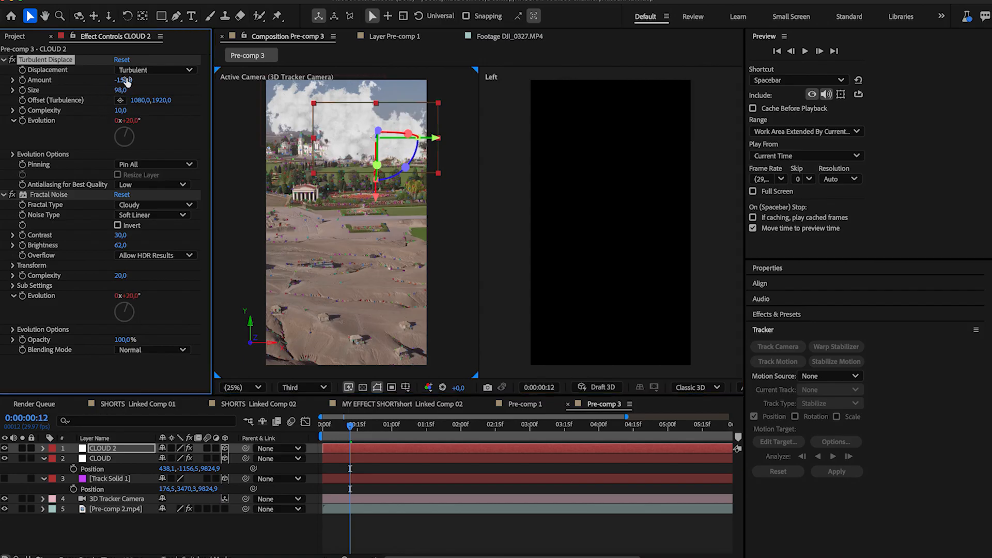
# Flip CLOUD 2 horizontally and move it closer to the camera along its Z axis in the Left view
pyautogui.click(254, 2)
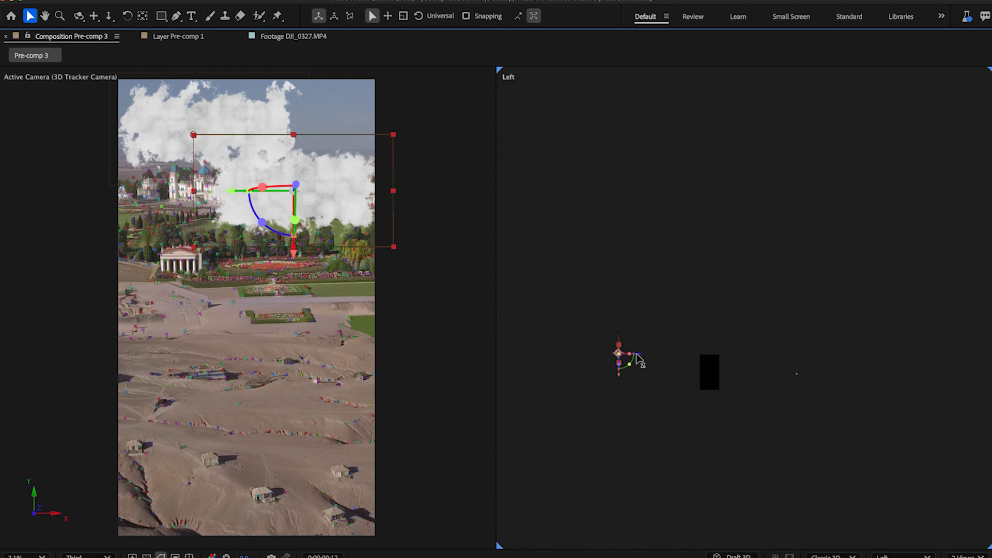
pyautogui.moveTo(635, 354); pyautogui.dragTo(674, 359)
pyautogui.press('`')
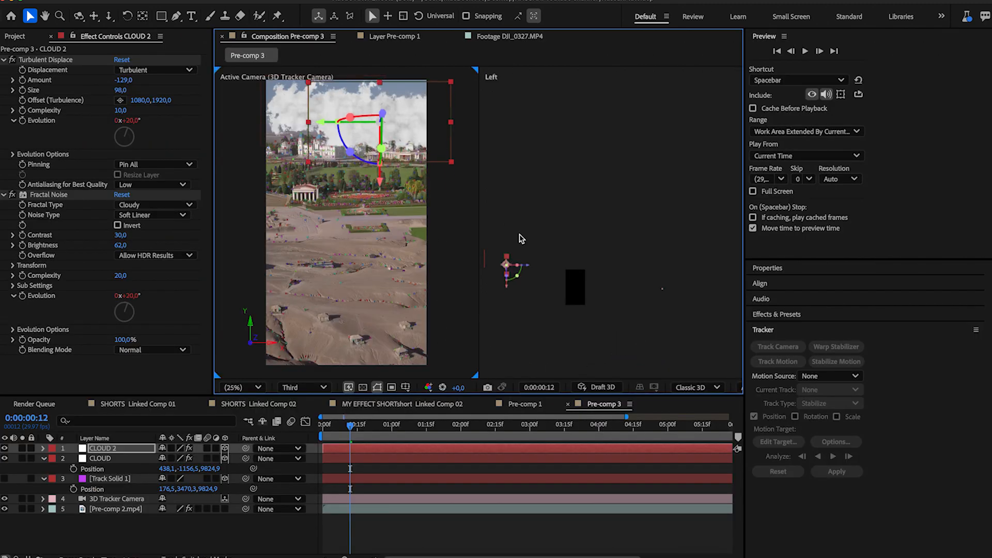
pyautogui.click(581, 341)
pyautogui.click(104, 457)
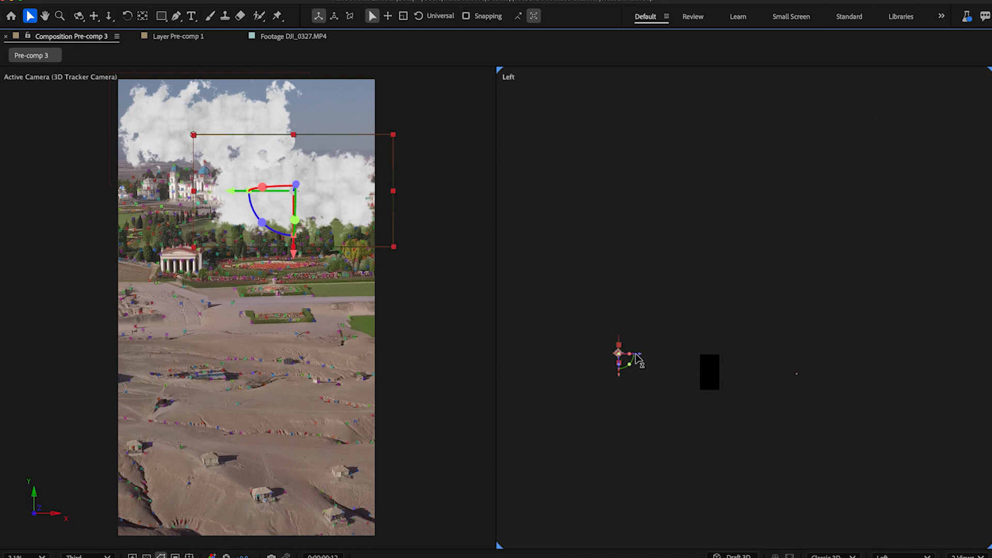
pyautogui.moveTo(639, 360); pyautogui.dragTo(661, 358)
pyautogui.click(622, 414)
pyautogui.press('`')
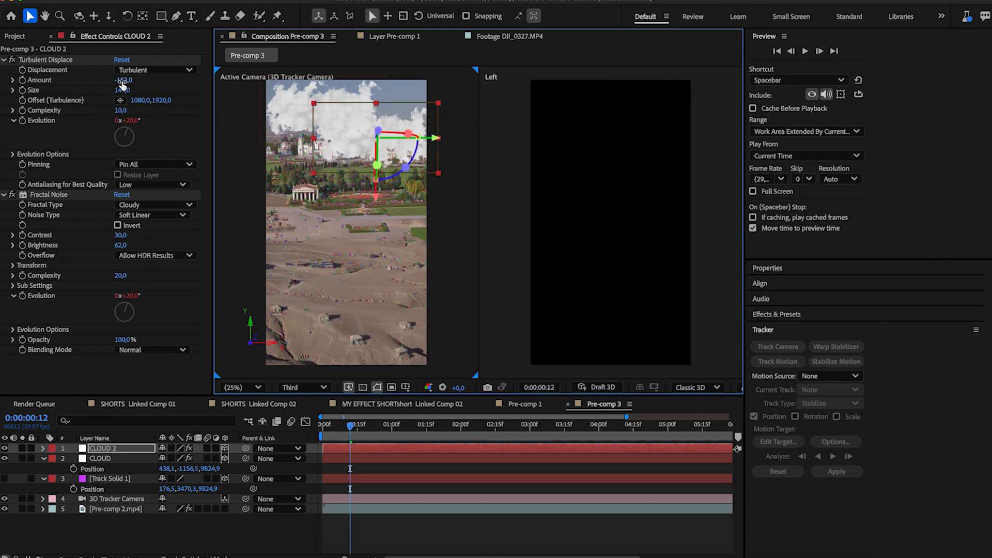
# Set CLOUD 2's Turbulent Displace amount to -129 and size to 98, and mirror the layer horizontally
pyautogui.click(121, 90)
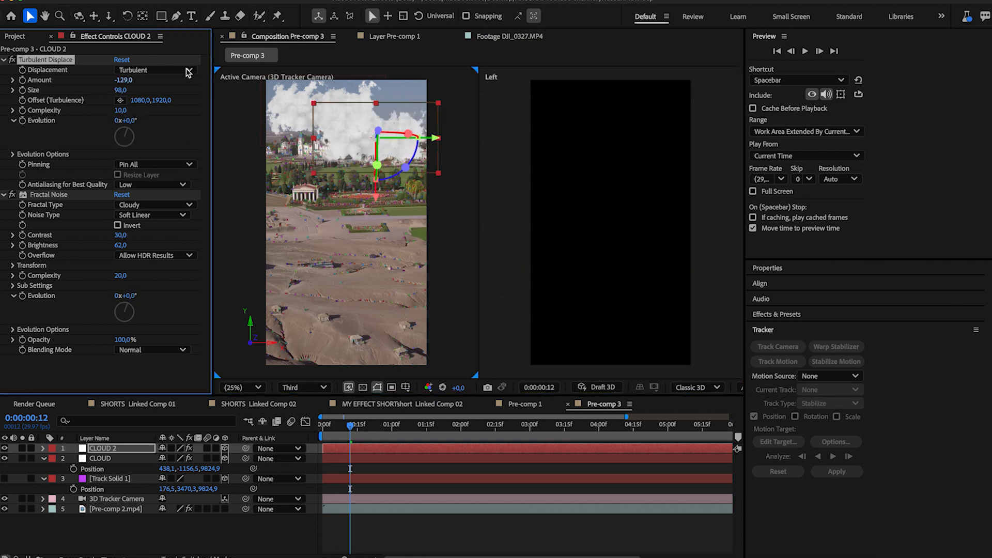
pyautogui.click(253, 0)
pyautogui.moveTo(293, 136)
pyautogui.press('Escape')
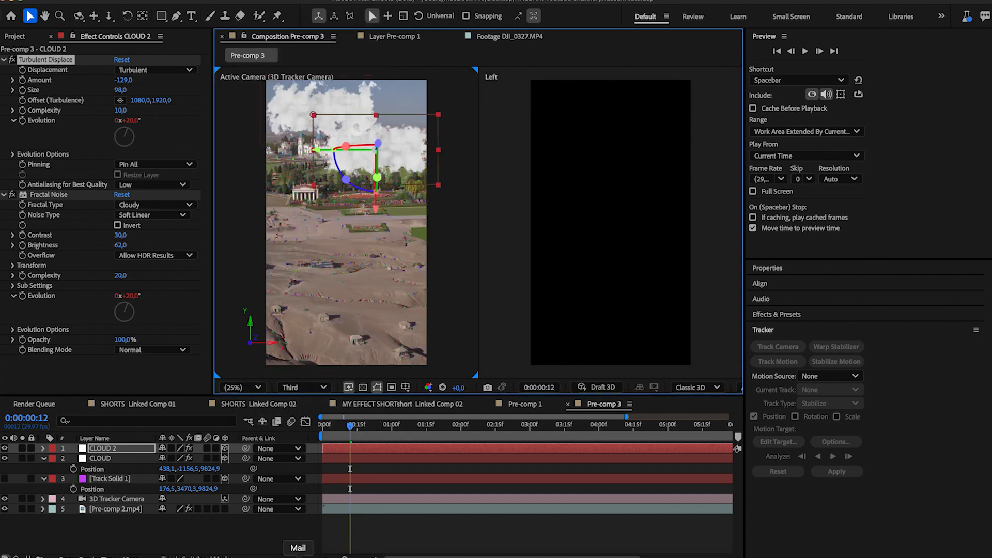
# Duplicate CLOUD 2, place the copy lower and further left, and bring it closer to the camera in the Left view
pyautogui.press('p')
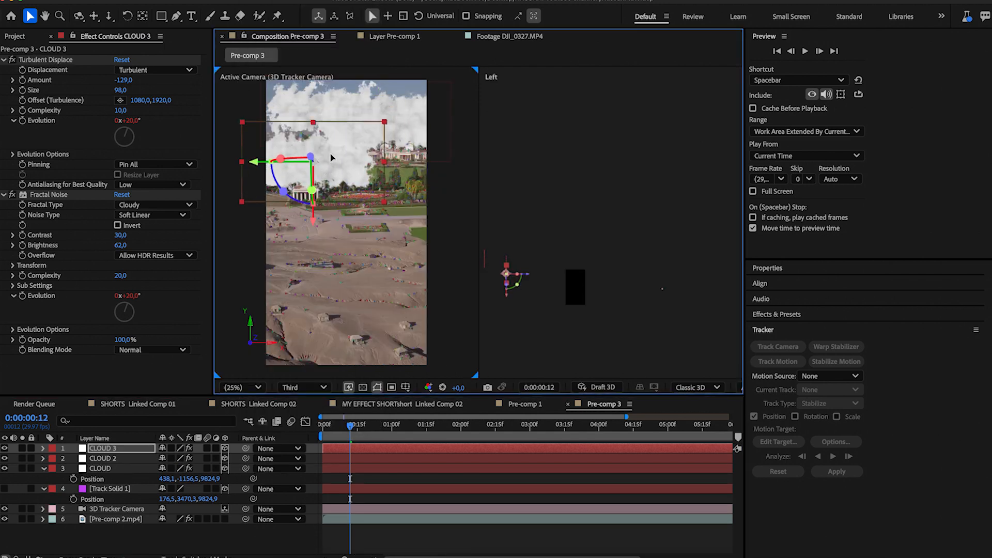
pyautogui.press('`')
pyautogui.moveTo(642, 358); pyautogui.dragTo(674, 359)
pyautogui.press('`')
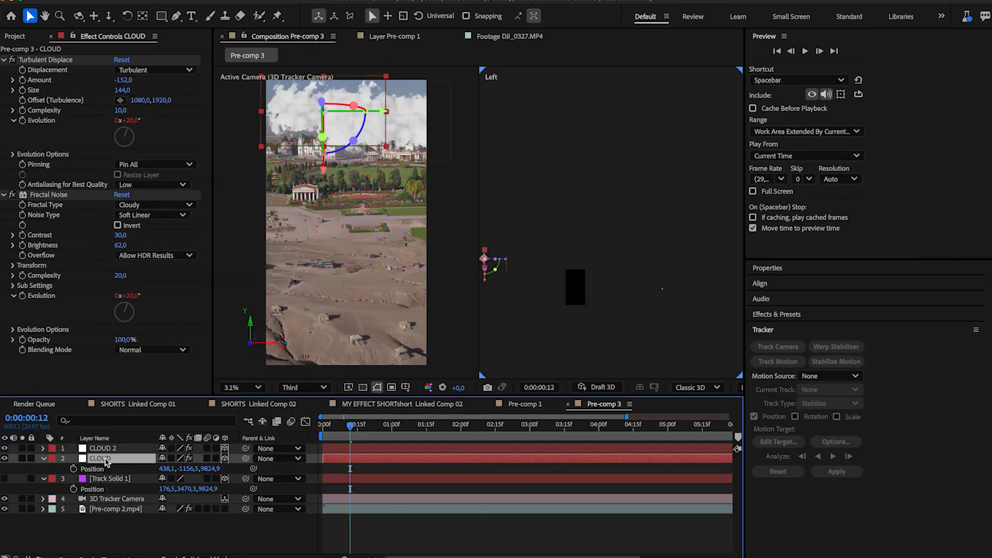
# Raise the original CLOUD layer and push it slightly back in depth, to position 438.1, -1476.5, 9888.9
pyautogui.press('`')
pyautogui.moveTo(643, 356); pyautogui.dragTo(621, 357)
pyautogui.click(567, 437)
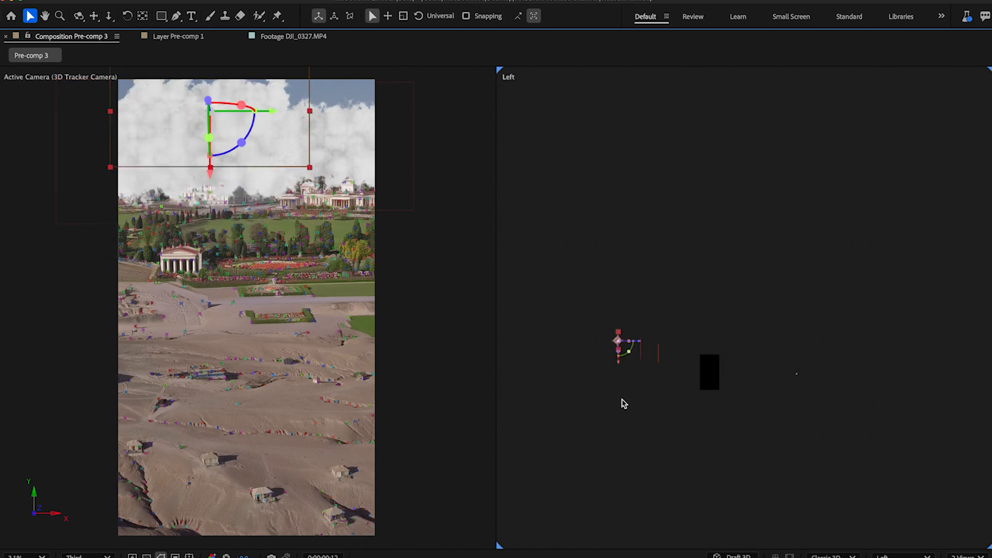
pyautogui.press('`')
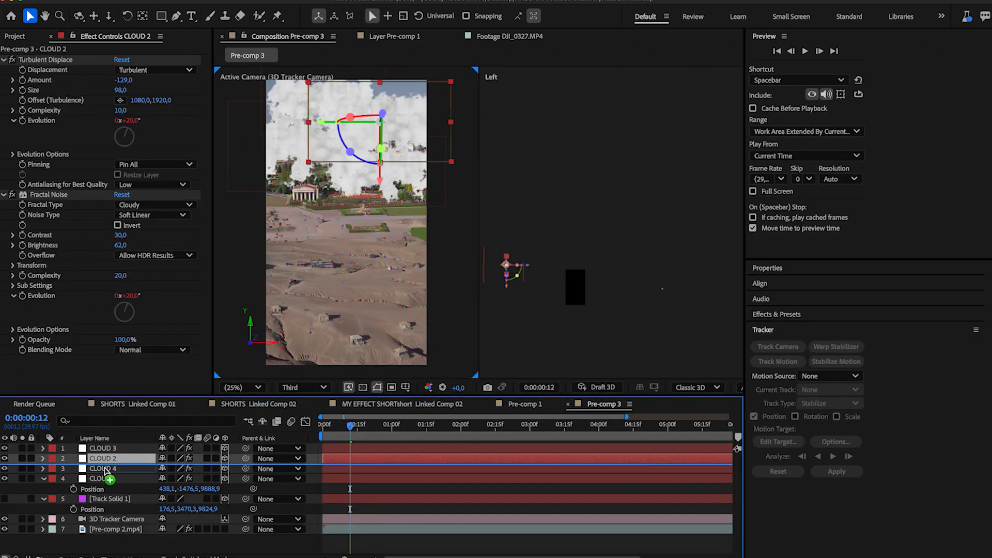
# Stack the layers in the order CLOUD 4, CLOUD 3, CLOUD 2, CLOUD and preview the tracked camera move through them
pyautogui.click(110, 499)
pyautogui.press('`')
pyautogui.click(709, 373)
pyautogui.press('`')
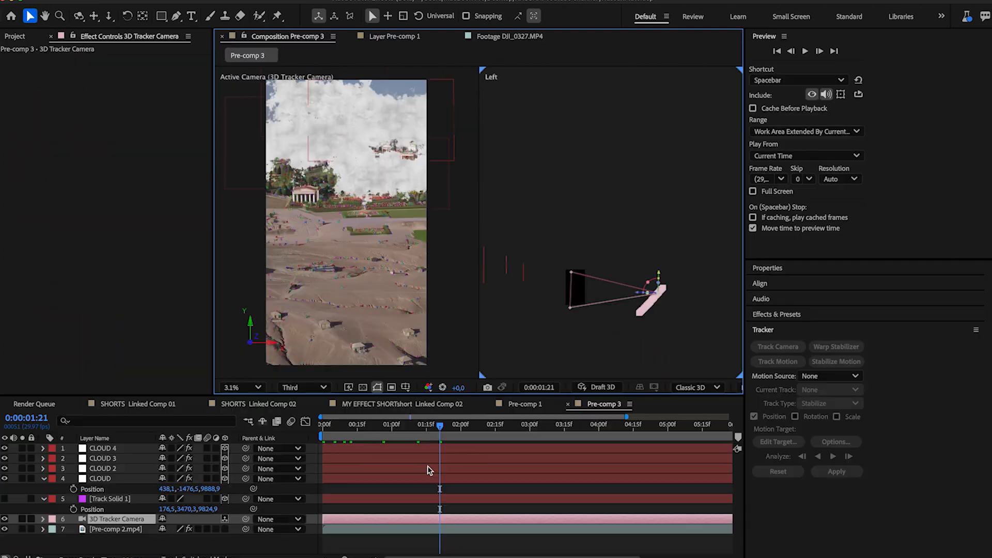
pyautogui.press('space')
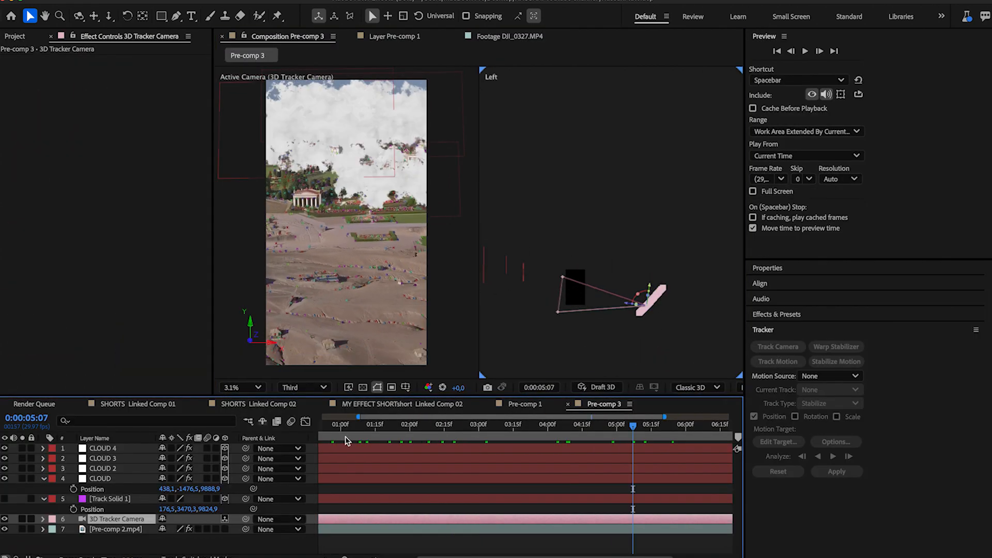
# Set CLOUD 5's Turbulent Displace amount to -215 and size to 272, bring it closer to the camera in the Left view, and preview
pyautogui.press('p')
pyautogui.click(645, 425)
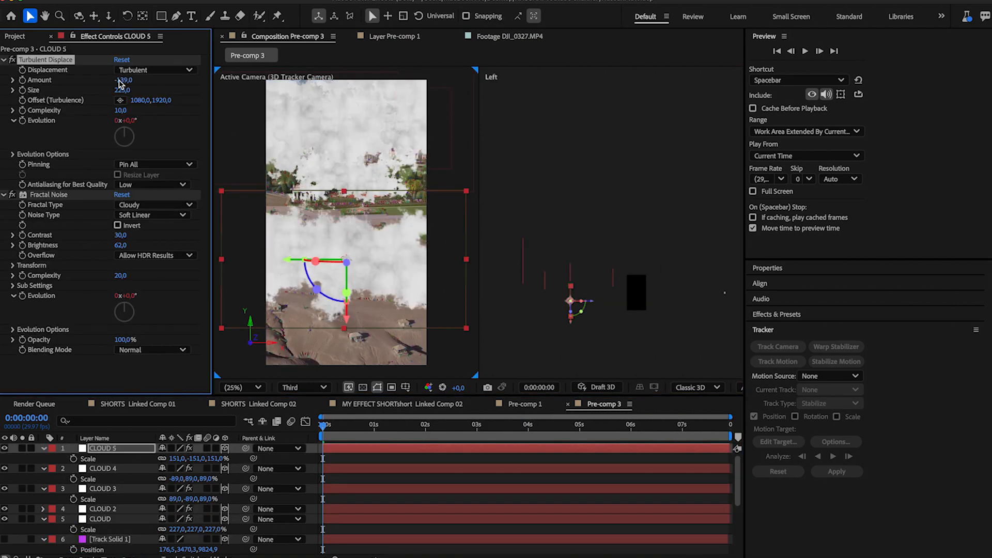
pyautogui.press('`')
pyautogui.moveTo(693, 367)
pyautogui.mouseDown()
pyautogui.moveTo(715, 394)
pyautogui.moveTo(755, 394)
pyautogui.moveTo(712, 365)
pyautogui.mouseUp()
pyautogui.press('`')
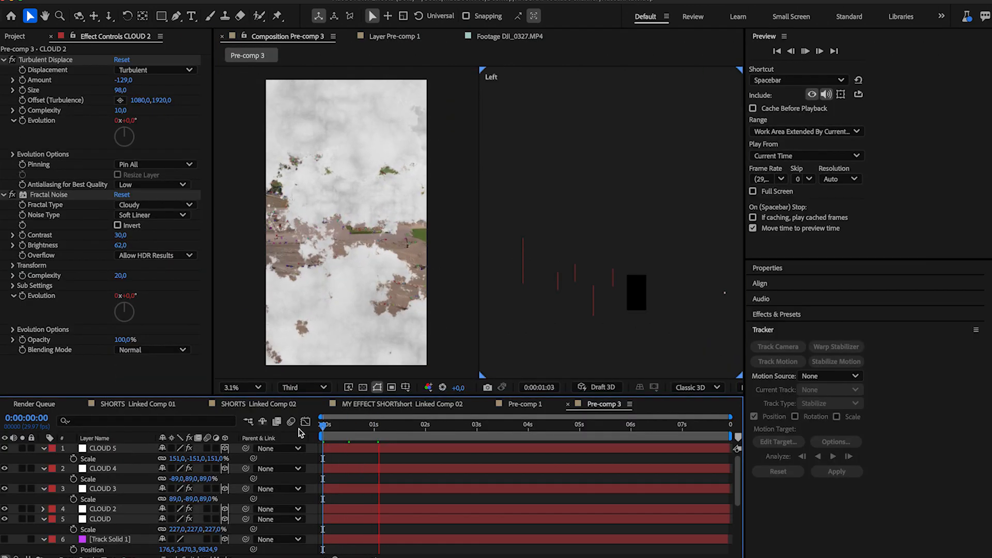
pyautogui.click(346, 285)
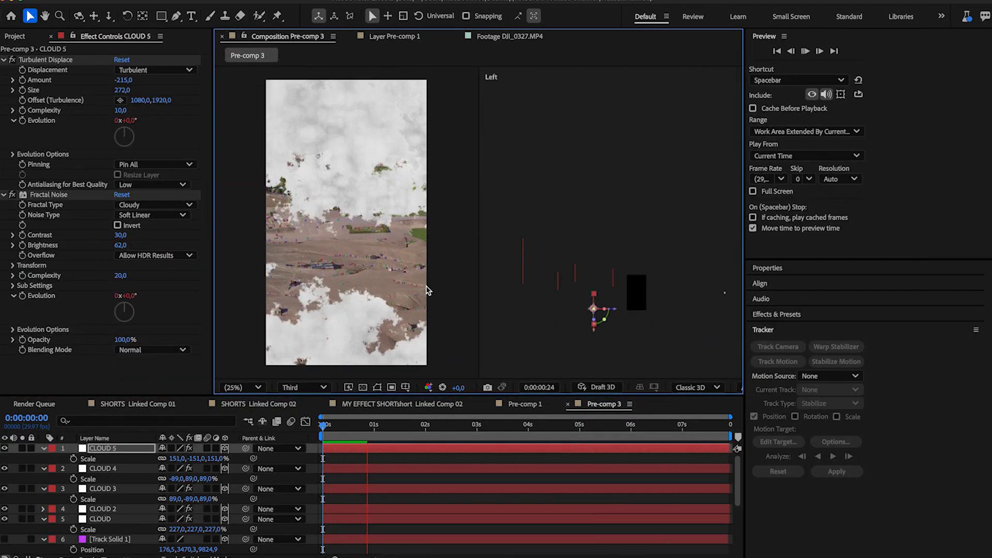
pyautogui.click(324, 433)
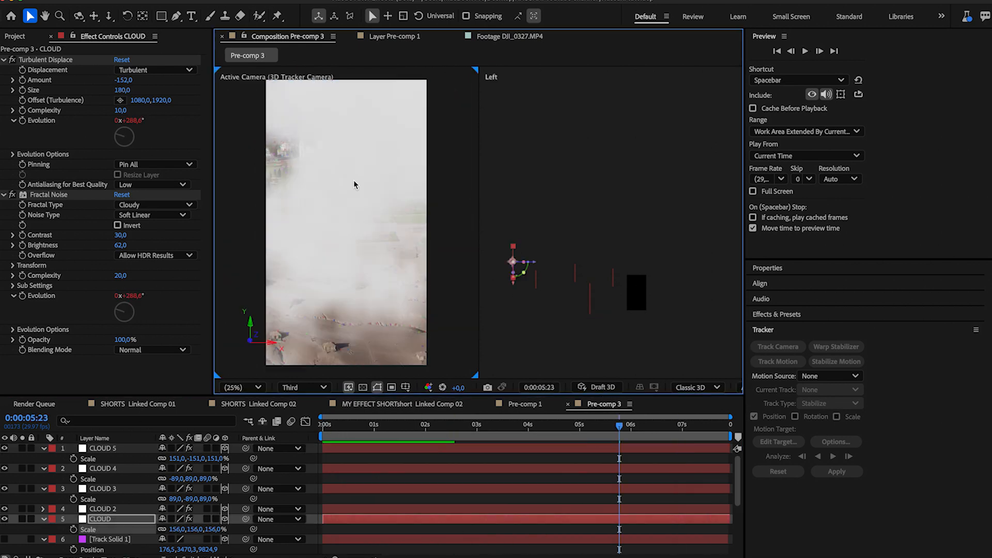
# Scale the original CLOUD layer to 38%, adjust its depth in the Left view, and preview the clouds
pyautogui.click(253, 540)
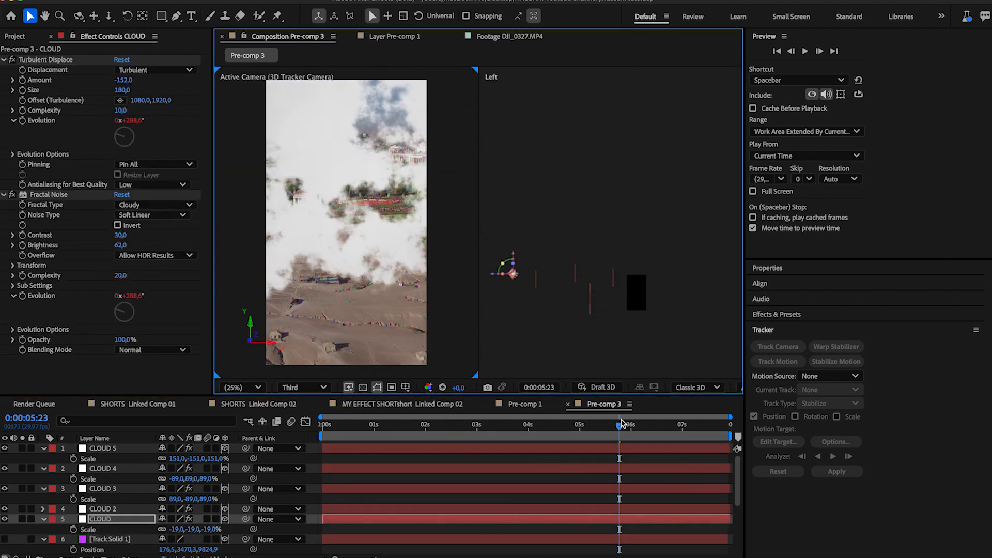
pyautogui.moveTo(623, 424); pyautogui.dragTo(402, 443)
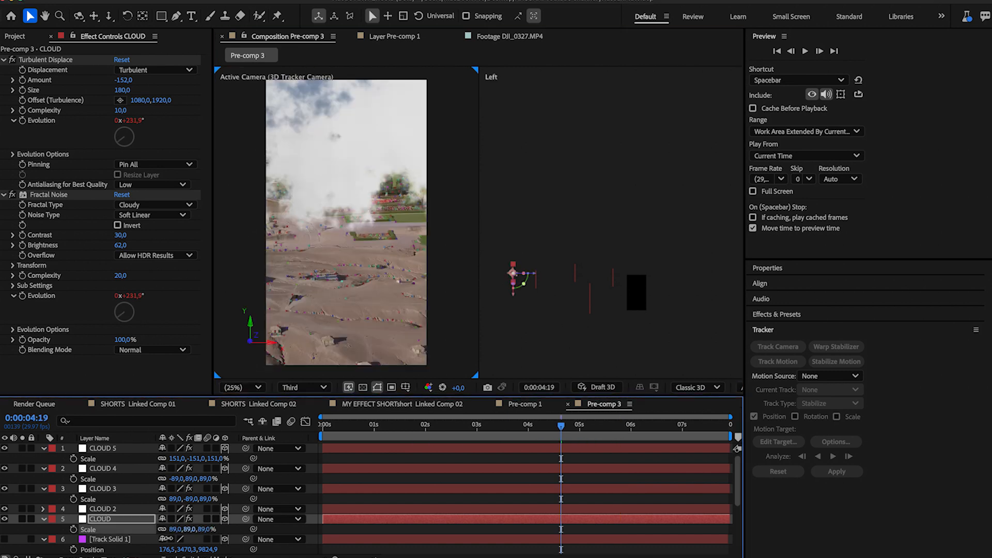
pyautogui.moveTo(519, 278); pyautogui.dragTo(508, 276)
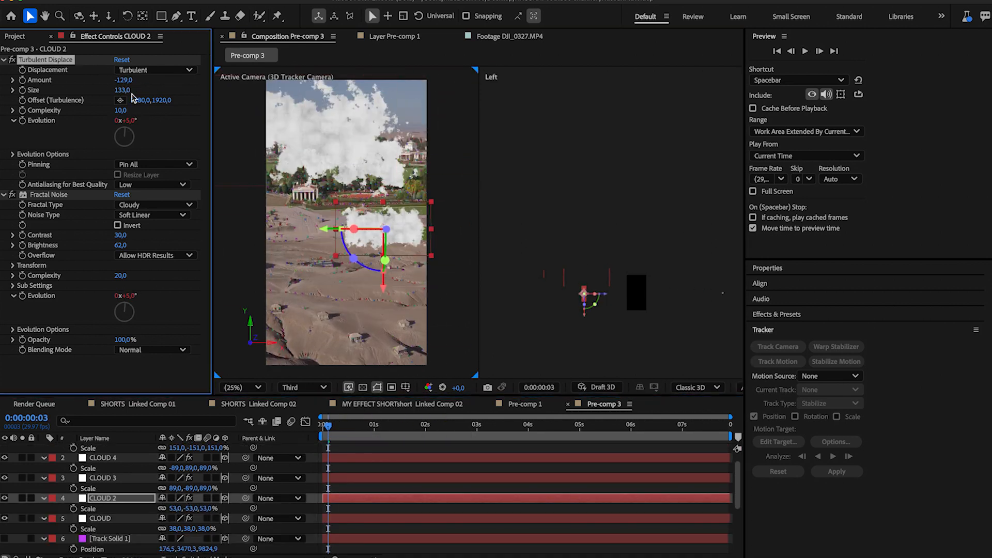
pyautogui.press('space')
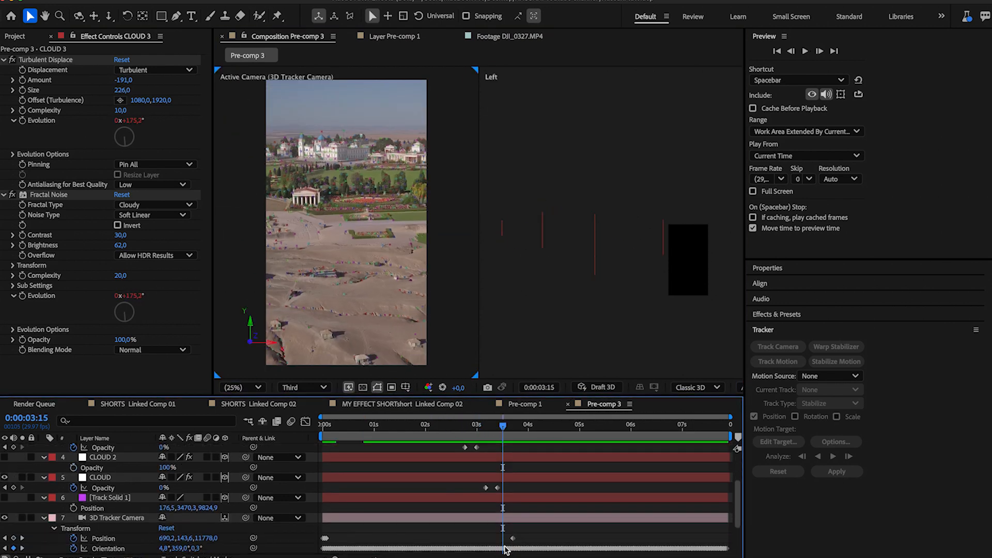
# Shift the 3D Tracker Camera's last Position keyframe slightly later in time and preview the camera move
pyautogui.click(521, 539)
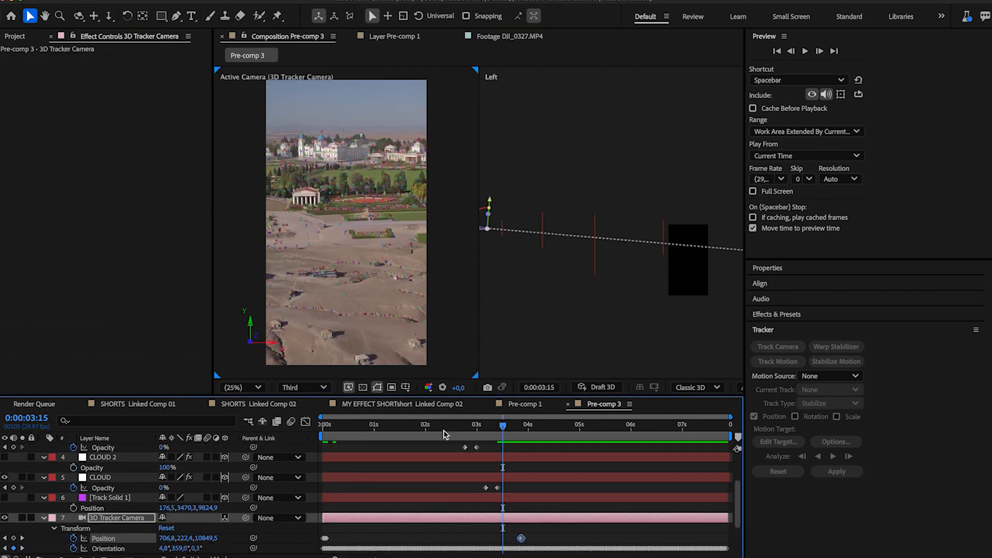
pyautogui.moveTo(445, 435); pyautogui.dragTo(427, 434)
pyautogui.press('space')
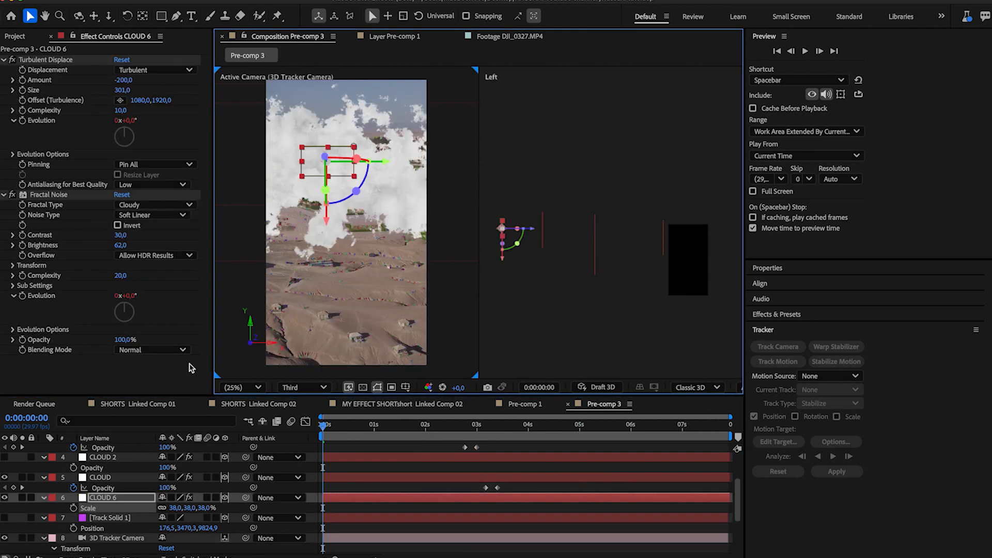
# Solo CLOUD 6 to reduce its Turbulent Displace size, set CLOUD 5's Turbulent Displace size to 179, and preview all the clouds
pyautogui.click(22, 498)
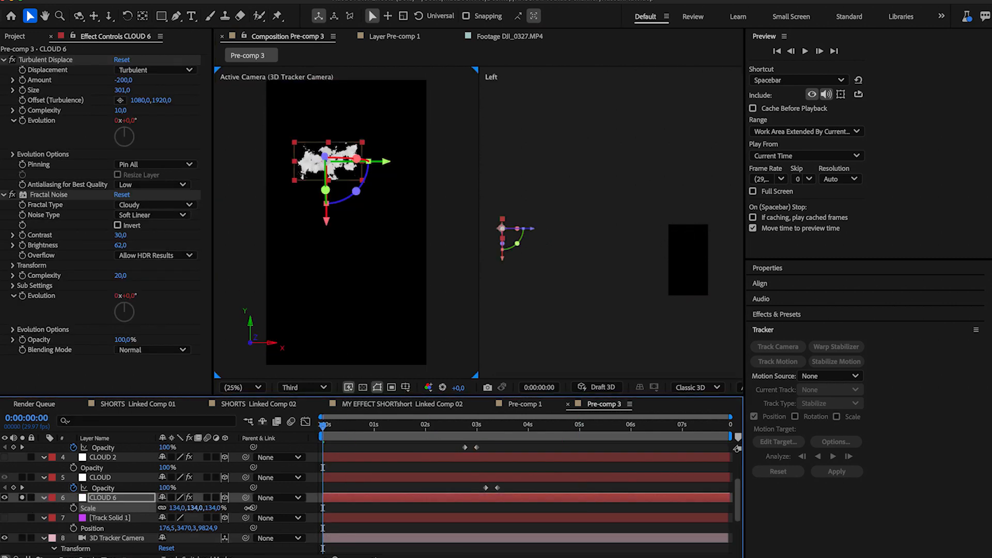
pyautogui.moveTo(124, 91); pyautogui.dragTo(36, 113)
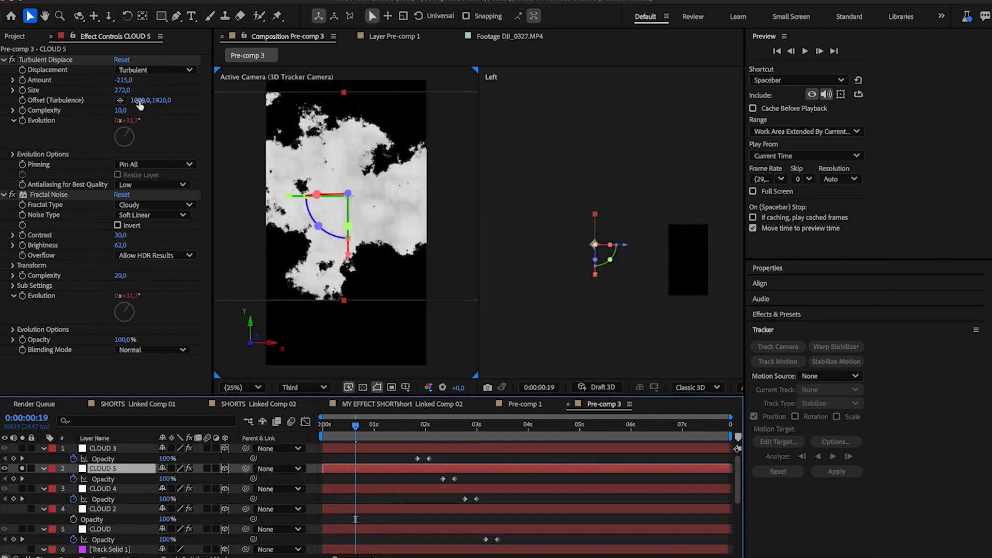
pyautogui.moveTo(124, 91); pyautogui.dragTo(83, 91)
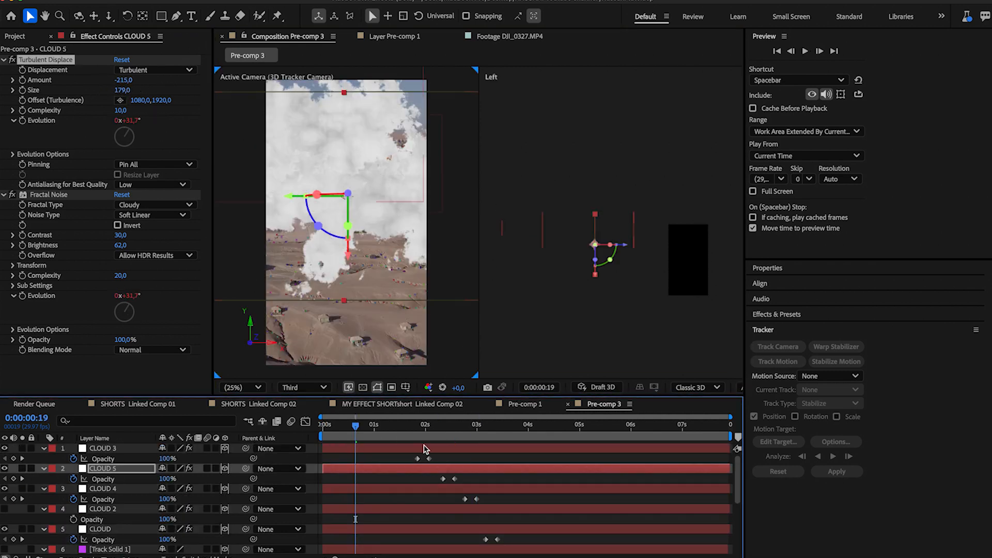
pyautogui.press('space')
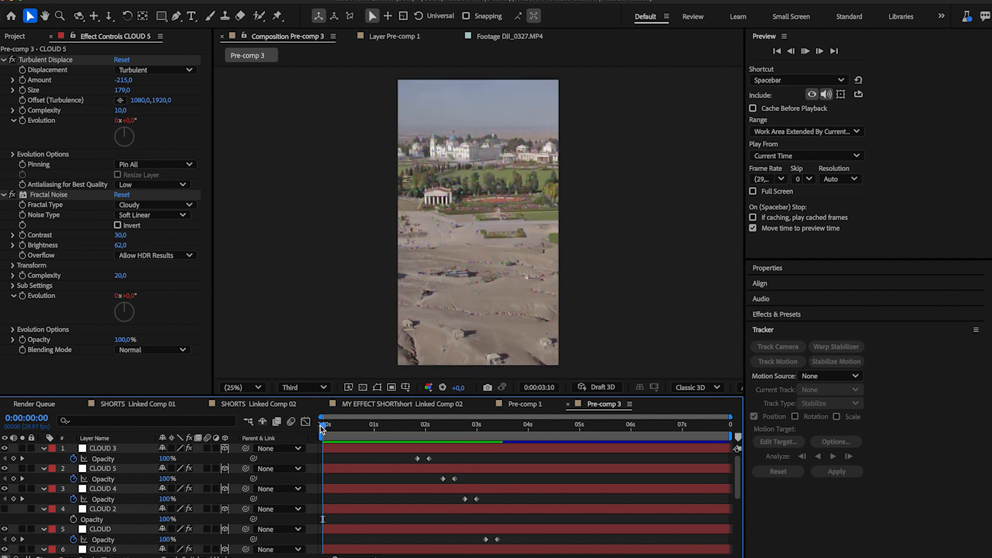
# Create a white 2160 x 3840 px solid named Smoke above the cloud layers
pyautogui.rightClick(4, 514)
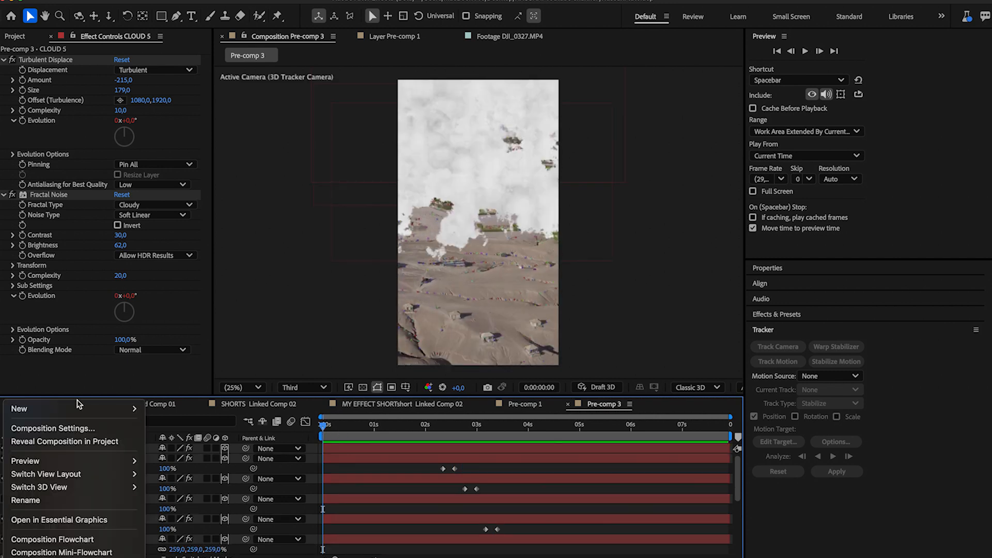
pyautogui.moveTo(77, 405)
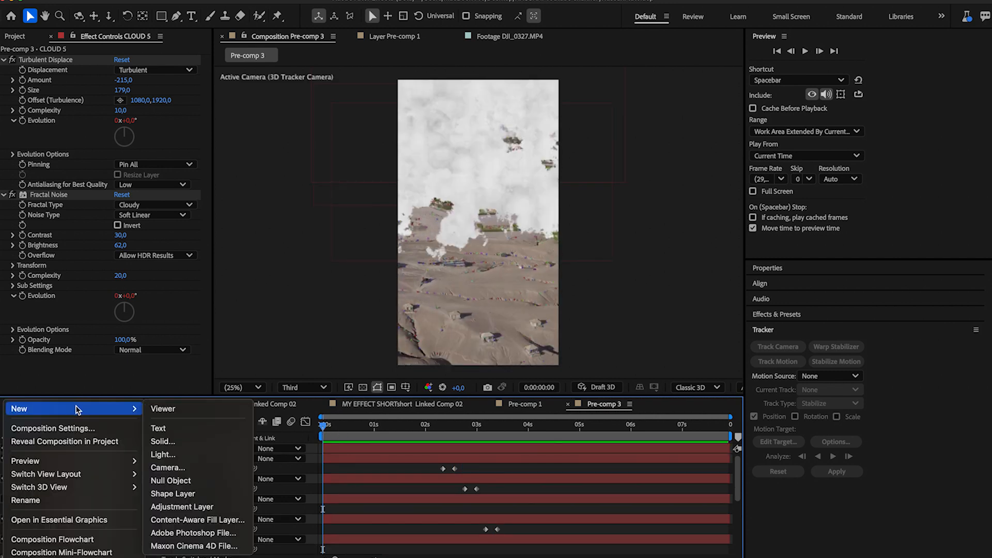
pyautogui.click(160, 441)
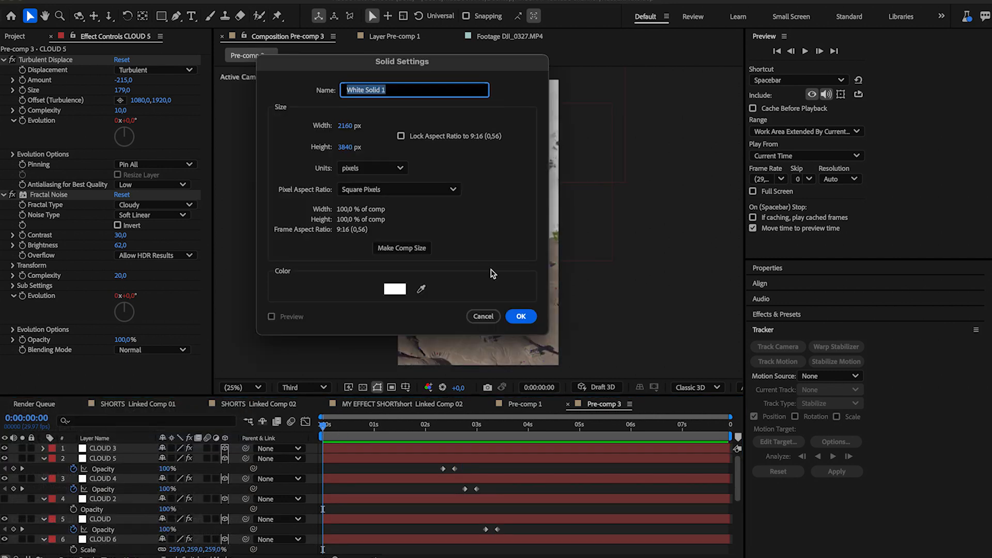
pyautogui.write('Smoke')
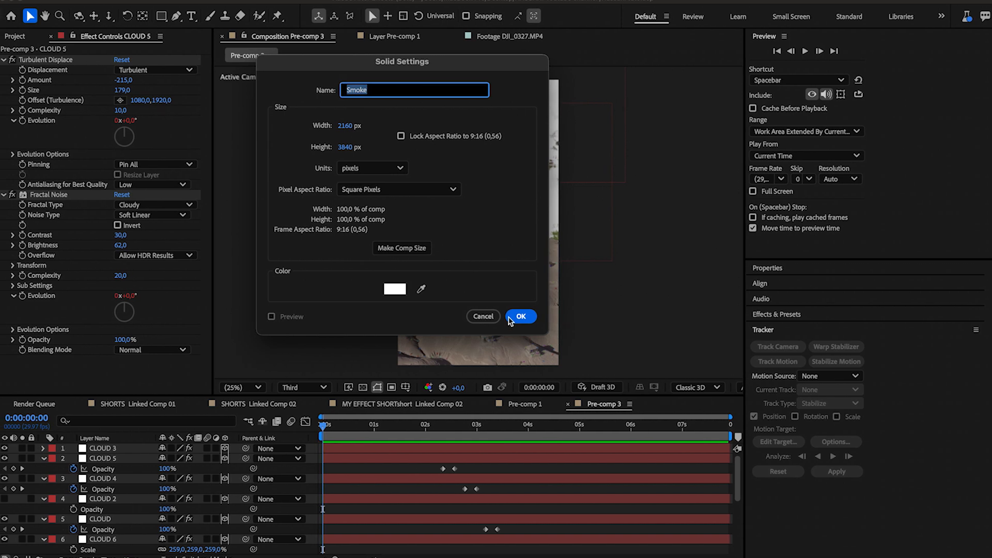
pyautogui.click(521, 316)
# Find the Fractal Noise effect and apply it to the Smoke solid
pyautogui.press('super+5')
pyautogui.write('fractal noise')
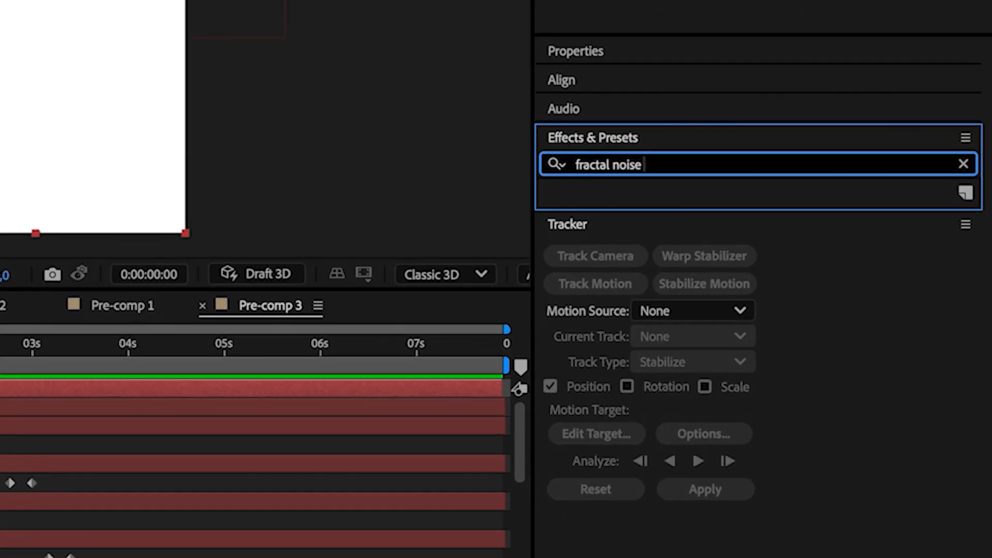
pyautogui.press('BackSpace')
pyautogui.doubleClick(687, 244)
pyautogui.click(128, 101)
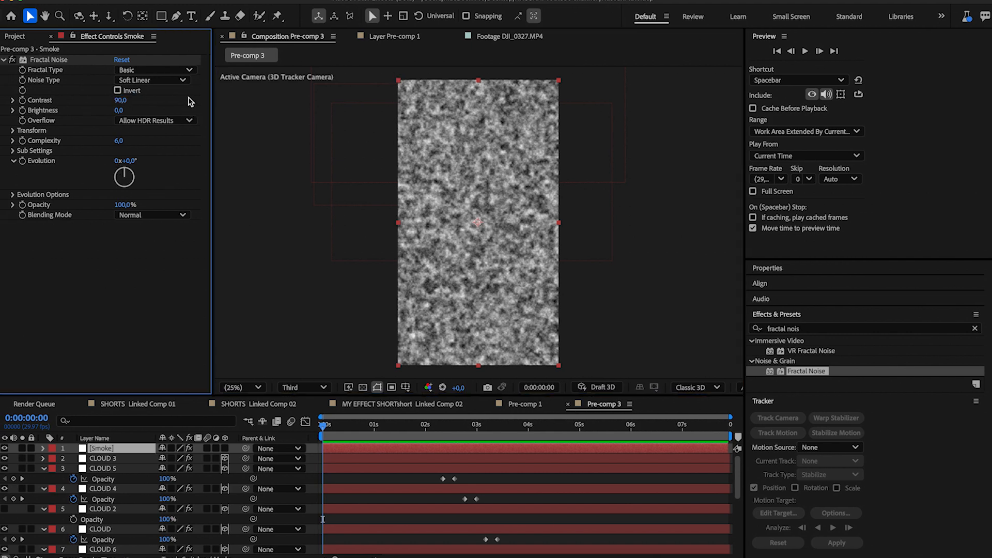
# Set the Fractal Noise transform scale on the Smoke layer to 600
pyautogui.click(13, 131)
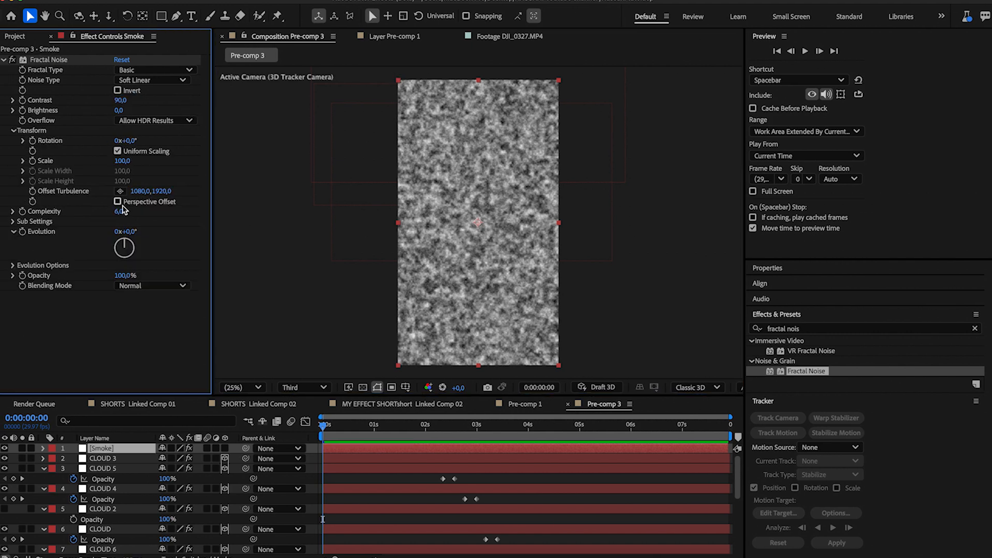
pyautogui.click(22, 161)
pyautogui.moveTo(57, 182); pyautogui.dragTo(188, 182)
pyautogui.click(22, 206)
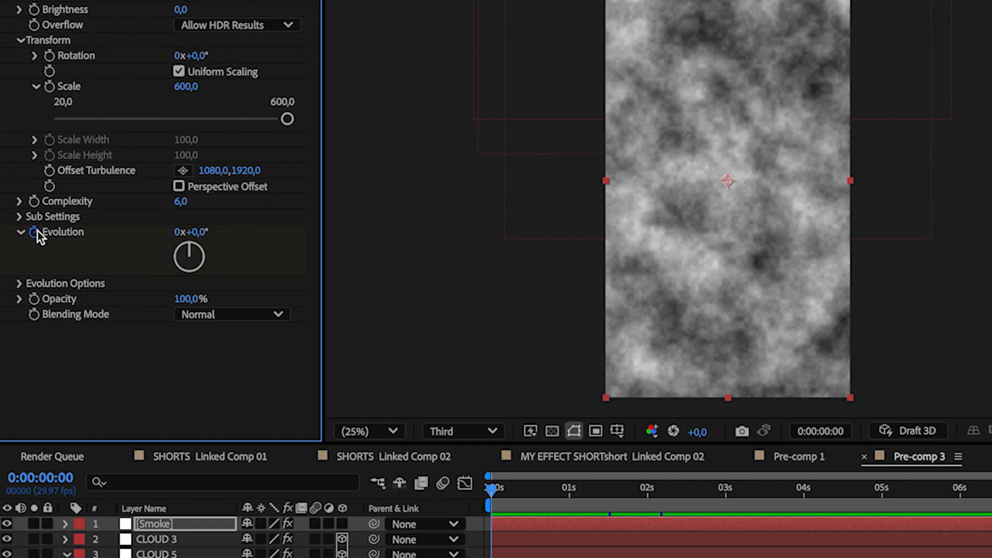
# Drive the Smoke layer's Fractal Noise Evolution with the expression time *150 and preview the animation
pyautogui.click(34, 232)
pyautogui.keyDown('alt'); pyautogui.click(34, 232); pyautogui.keyUp('alt')
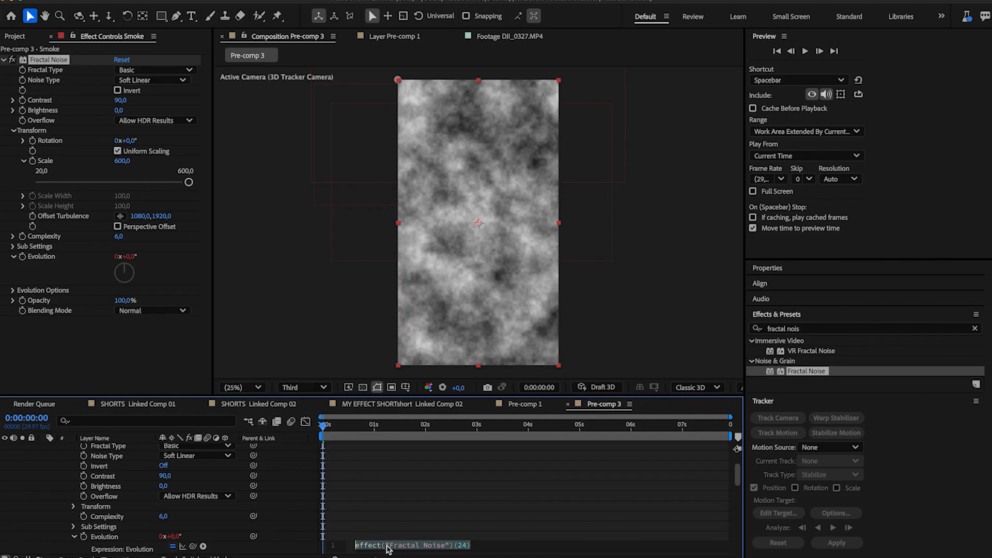
pyautogui.write('time *1')
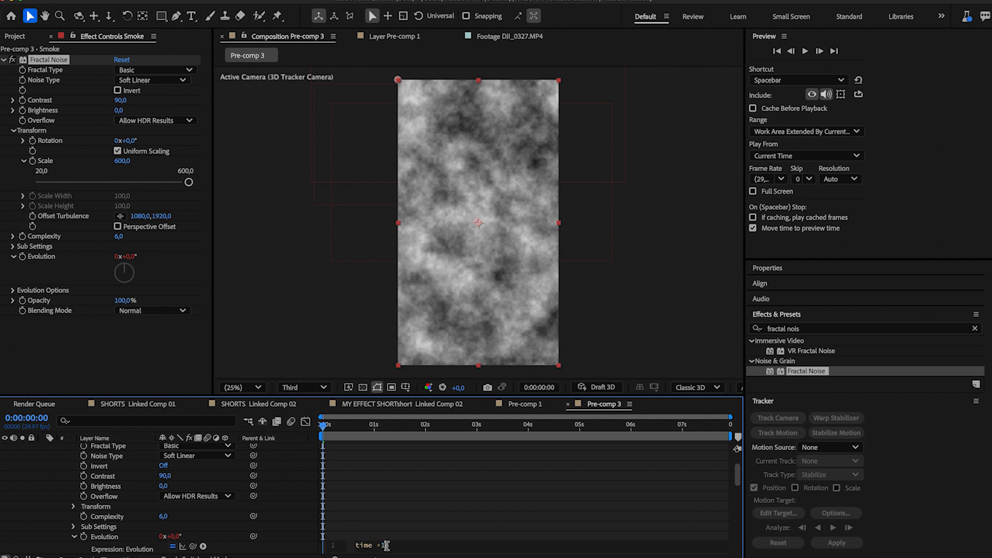
pyautogui.click(463, 516)
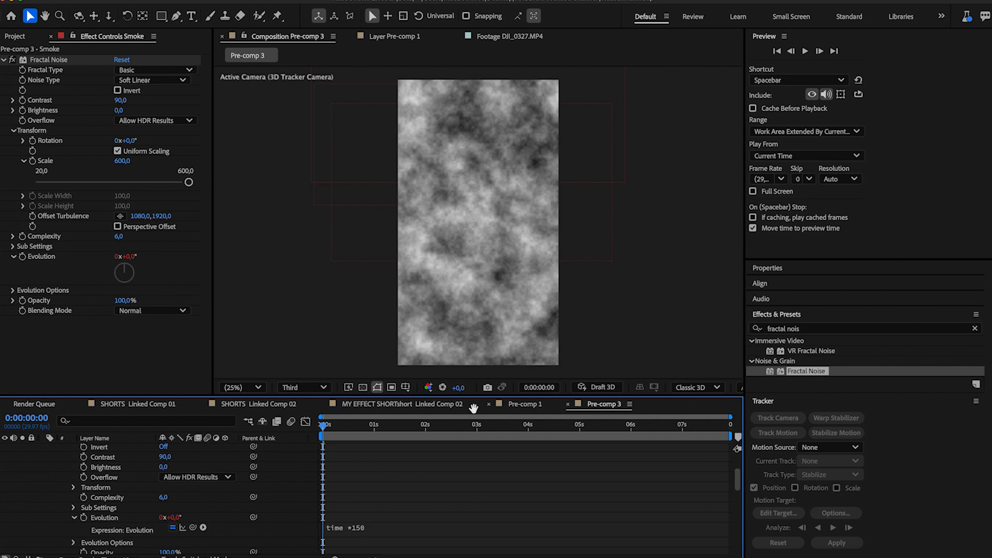
pyautogui.press('space')
pyautogui.click(333, 427)
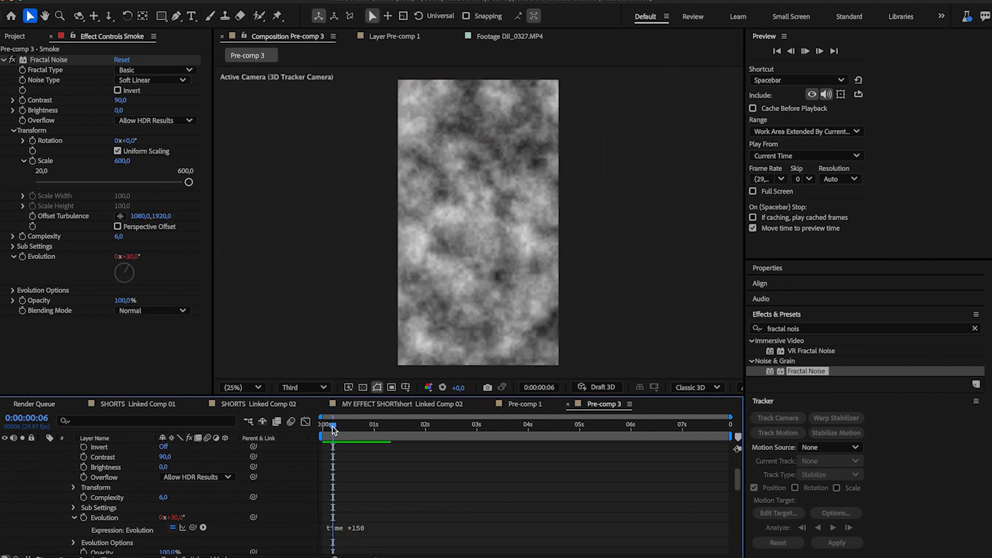
pyautogui.press('space')
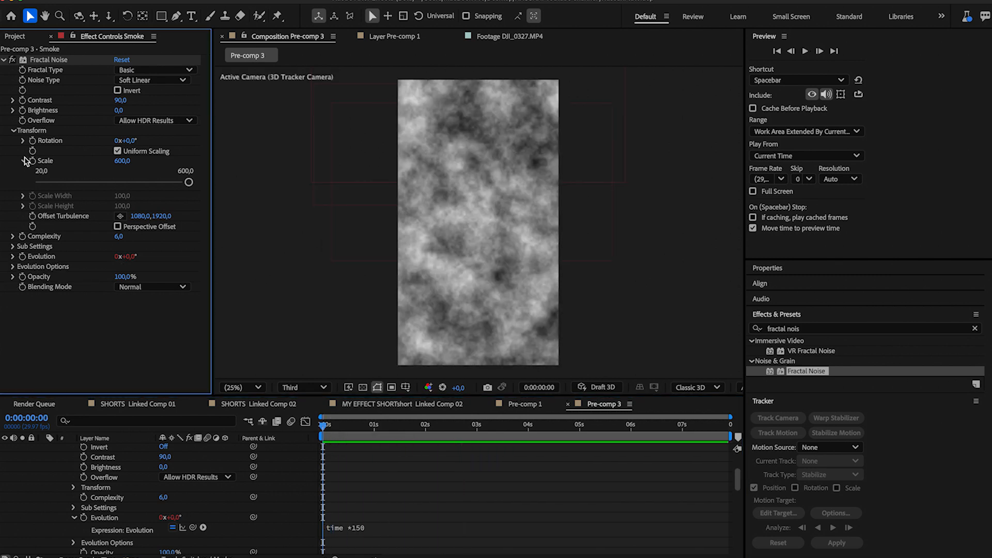
# Give the Smoke layer's Offset Turbulence the expression [value[0]+time*-100, value [1] - time*-50] and preview the drifting noise
pyautogui.click(23, 161)
pyautogui.click(24, 161)
pyautogui.keyDown('alt'); pyautogui.click(32, 216); pyautogui.keyUp('alt')
pyautogui.write('val')
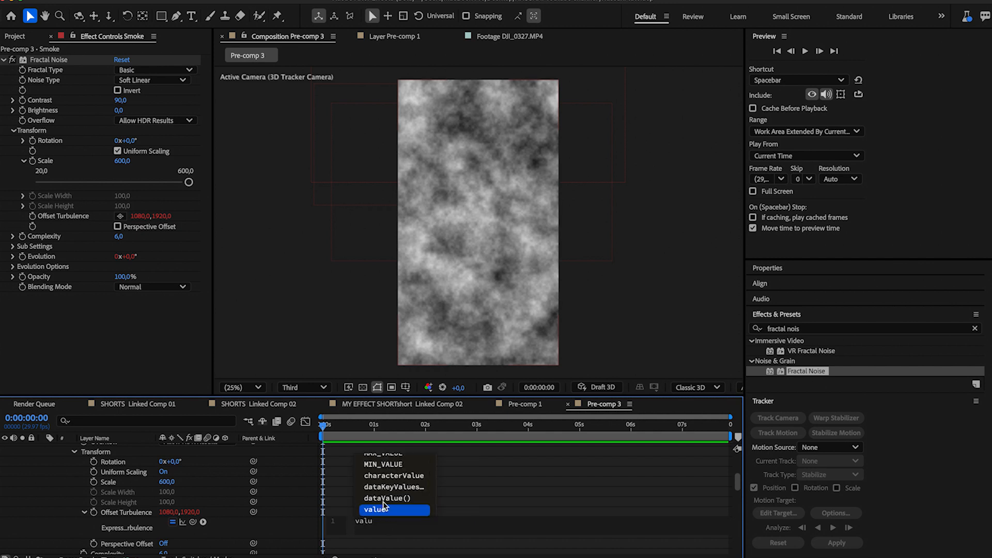
pyautogui.write('u')
pyautogui.click(376, 510)
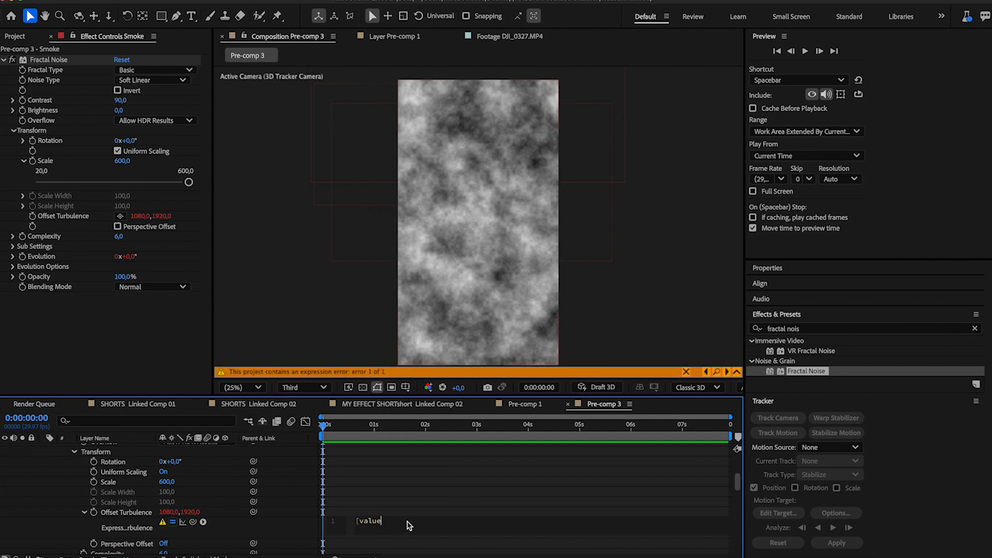
pyautogui.write('[0]+ti')
pyautogui.click(421, 512)
pyautogui.write('] - time*-50')
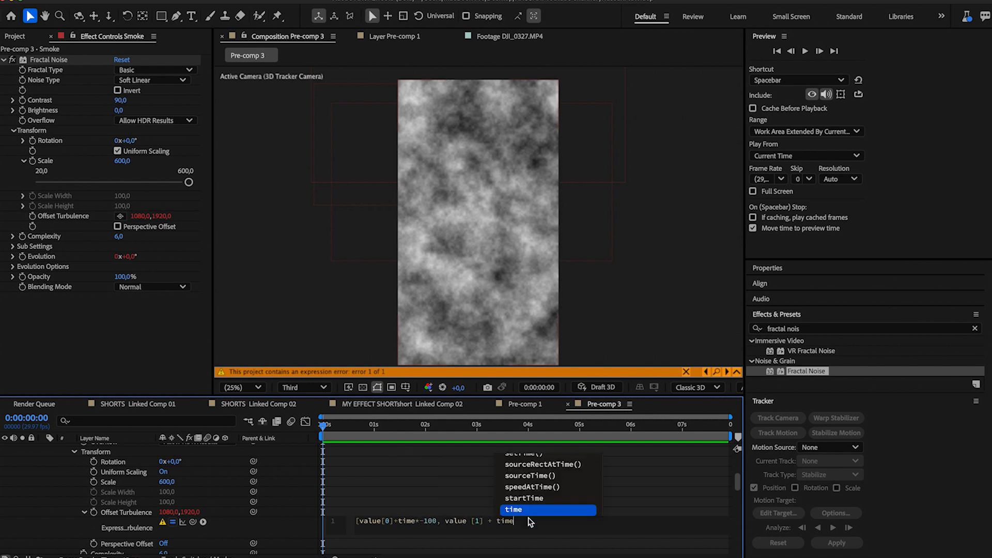
pyautogui.click(325, 427)
pyautogui.press('space')
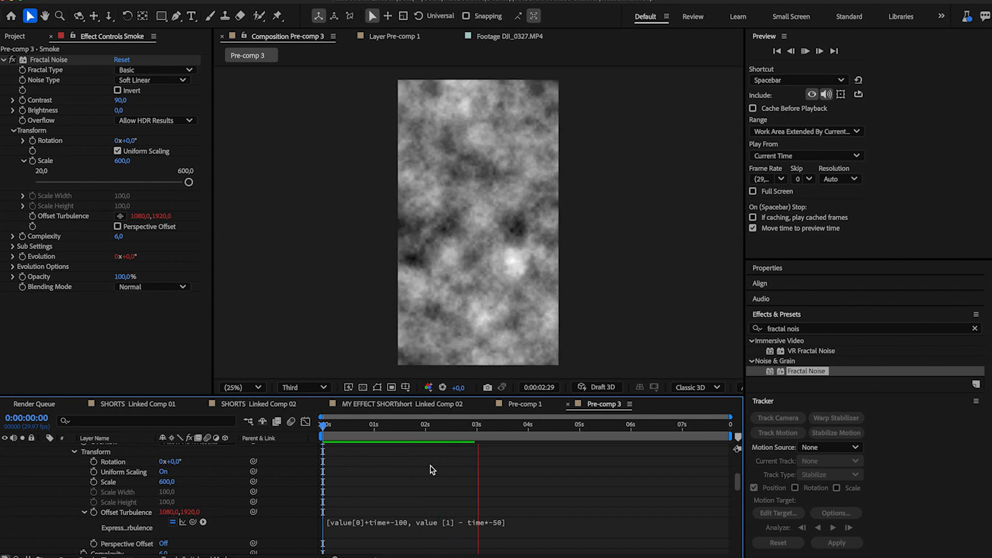
# Set the Smoke layer's blending mode to Screen over the clouds and footage
pyautogui.scroll(2, 287, 501)
pyautogui.scroll(4, 287, 500)
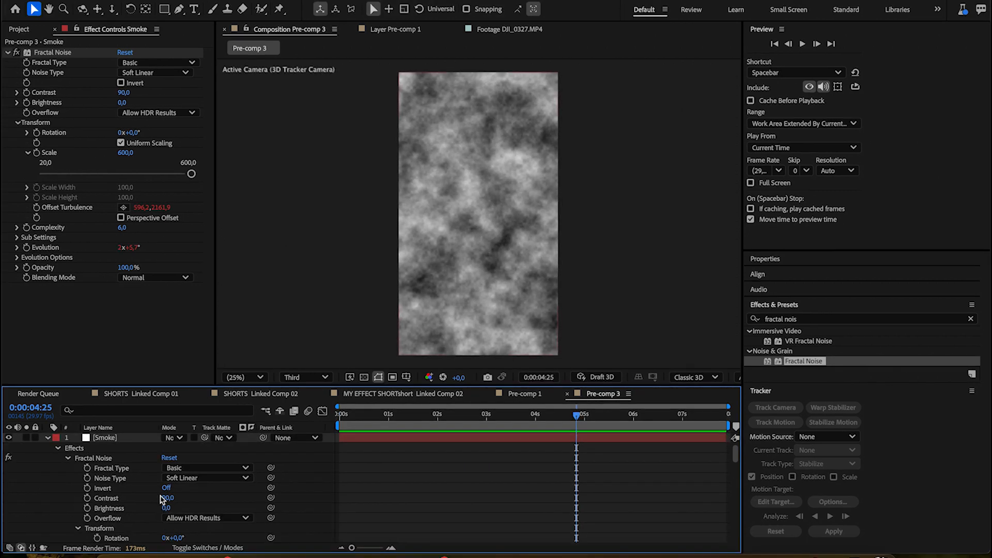
pyautogui.click(178, 439)
pyautogui.click(186, 171)
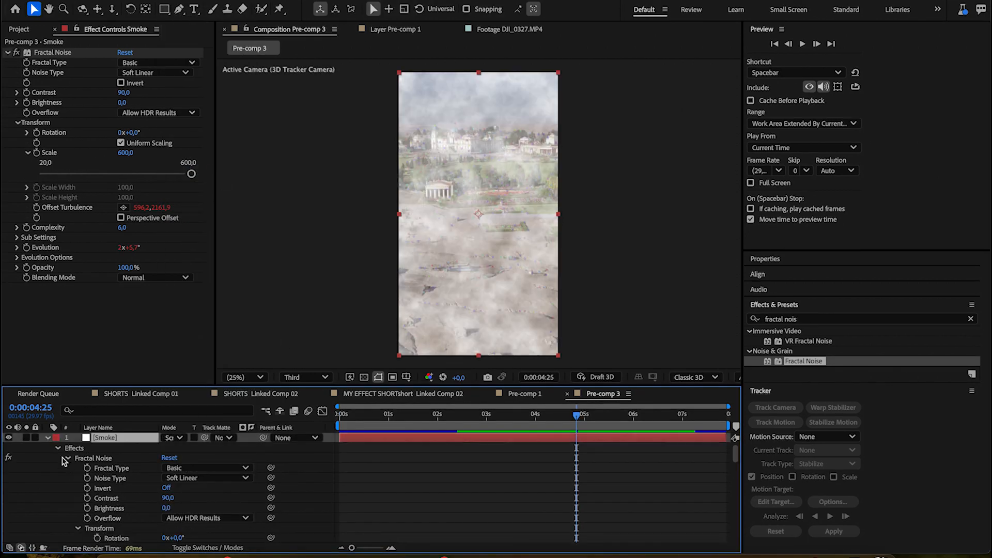
# Lower the Smoke layer's opacity below 100% so the haze covers the footage more subtly
pyautogui.press('t')
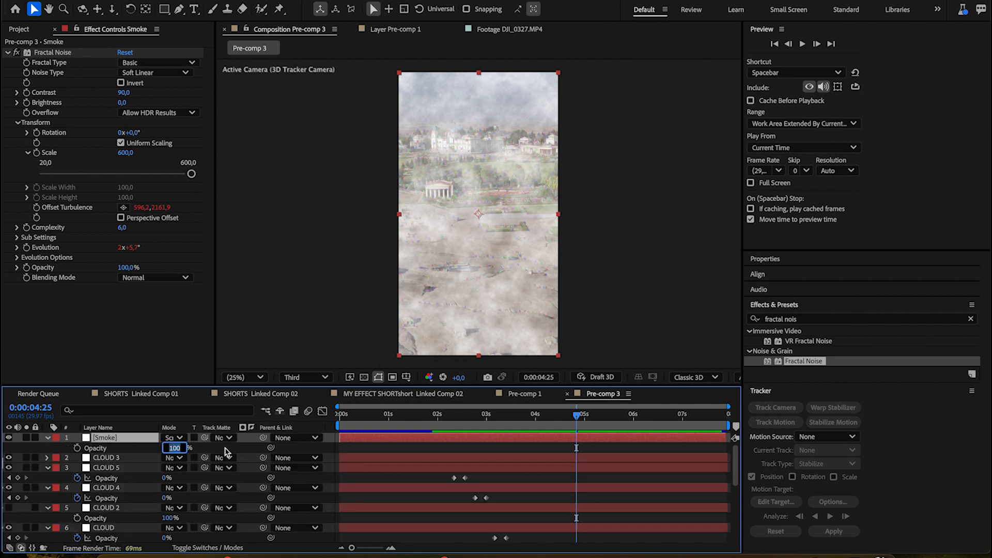
pyautogui.press('Return')
pyautogui.scroll(-4, 3, 469)
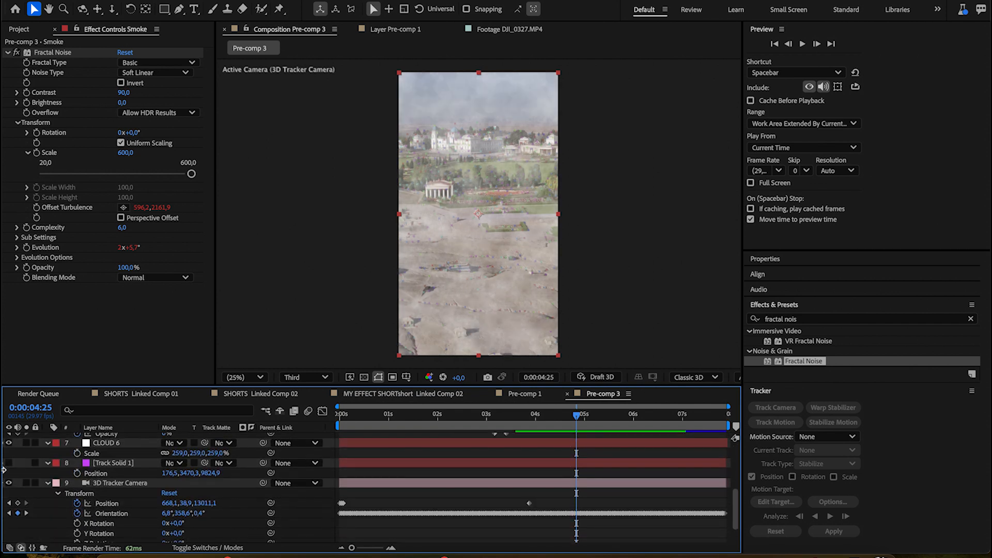
# Place the Smoke layer at Track Solid 1's position as a 3D layer and hide the track solid
pyautogui.click(124, 462)
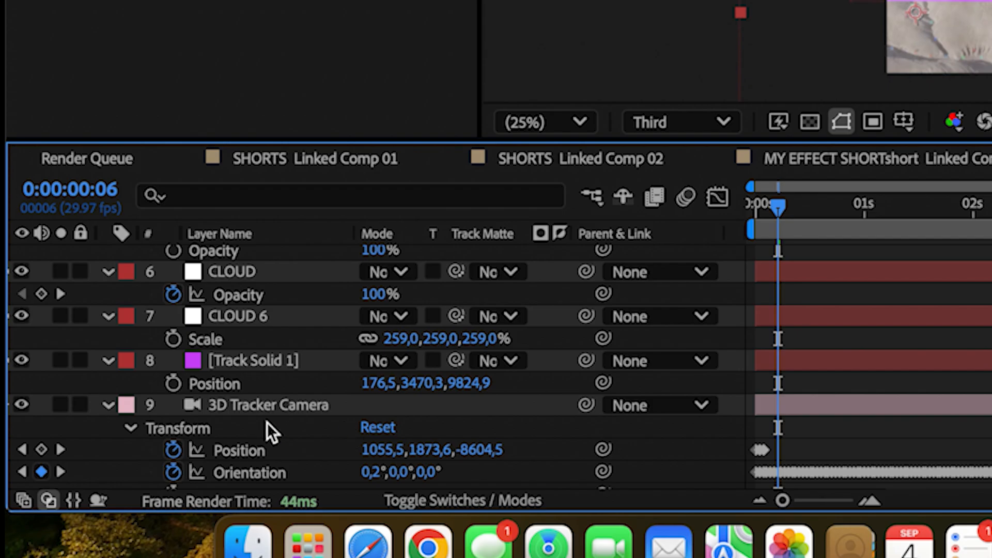
pyautogui.press('Return')
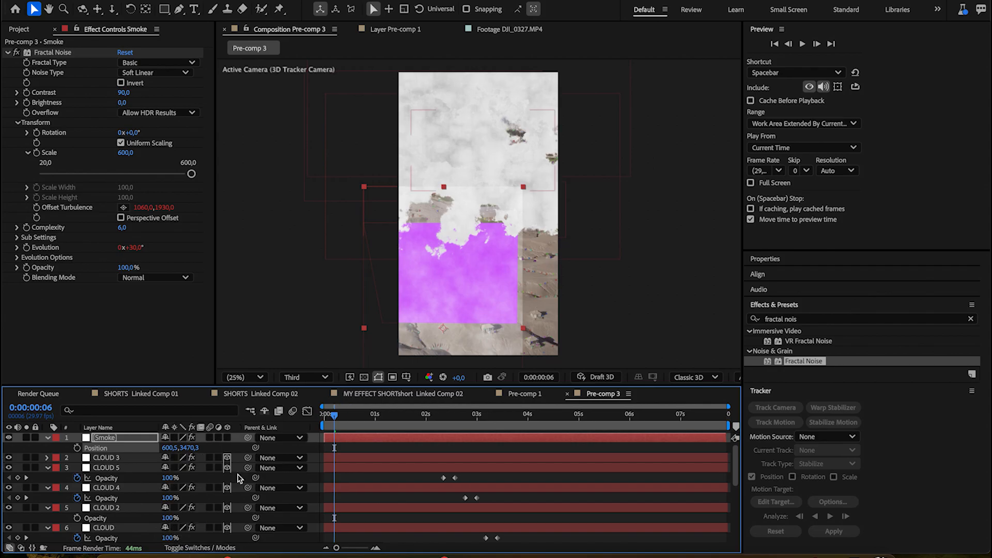
pyautogui.click(227, 439)
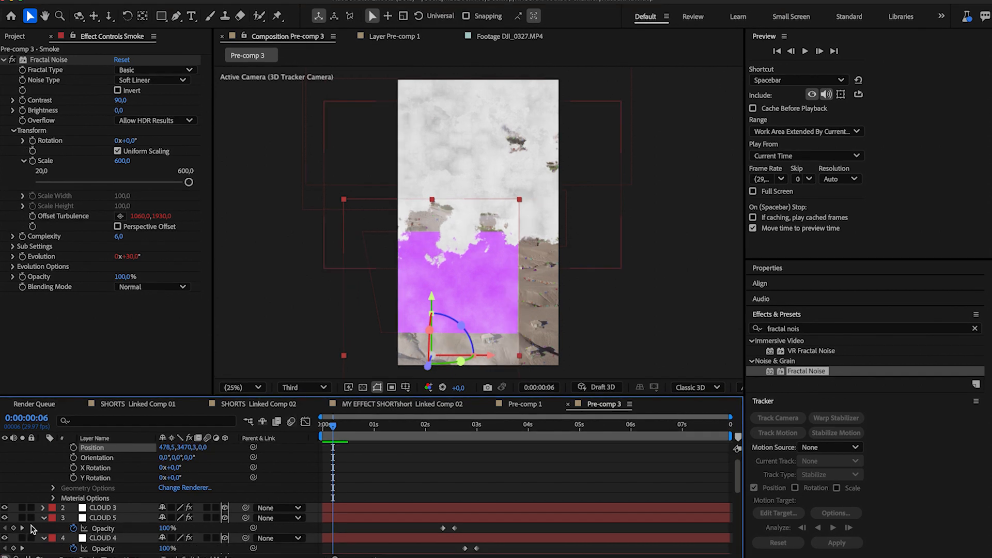
pyautogui.scroll(-10, 32, 528)
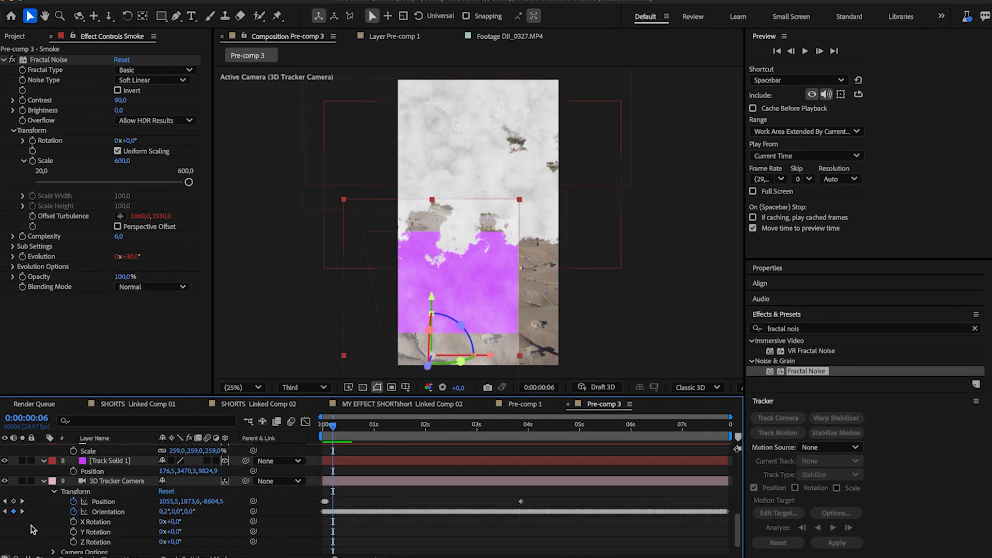
pyautogui.scroll(10, 29, 501)
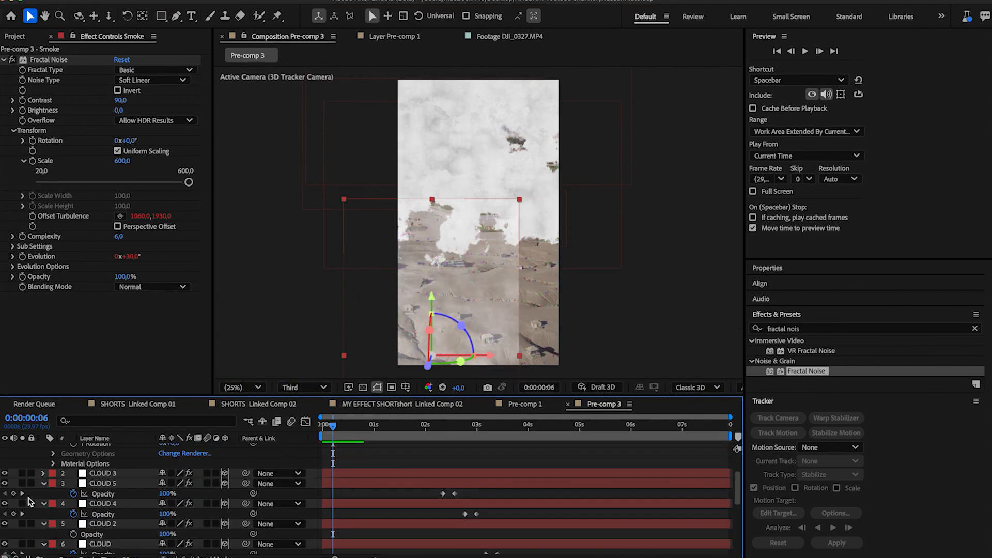
# Scale the Smoke layer to 94% and reposition it so that it covers the whole frame
pyautogui.press('s')
pyautogui.moveTo(411, 361); pyautogui.dragTo(455, 242)
pyautogui.moveTo(195, 458); pyautogui.dragTo(196, 458)
pyautogui.moveTo(197, 459); pyautogui.dragTo(194, 458)
pyautogui.moveTo(427, 326); pyautogui.dragTo(427, 336)
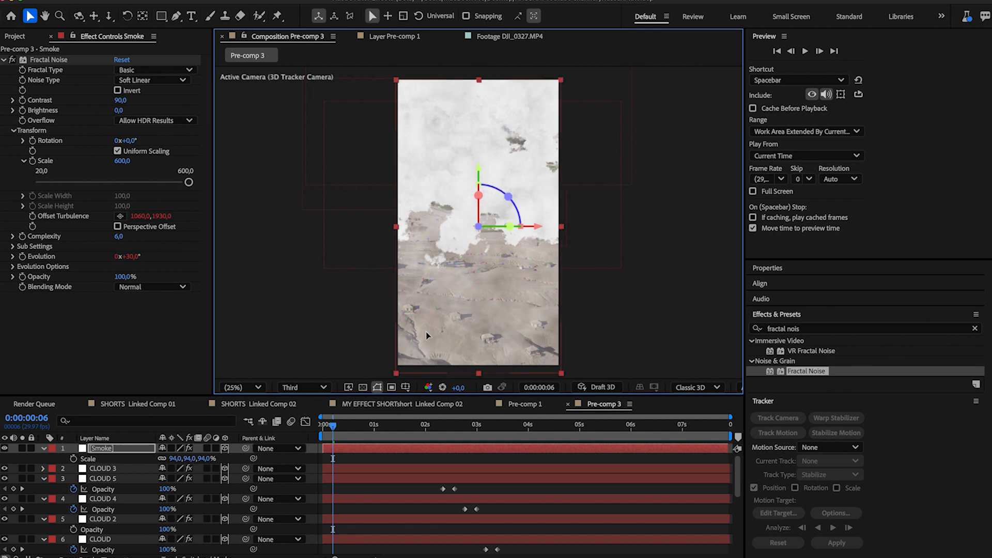
# Draw a four-point pen mask on the Smoke layer around the upper two-thirds of the frame and reveal its mask properties
pyautogui.press('g')
pyautogui.click(383, 72)
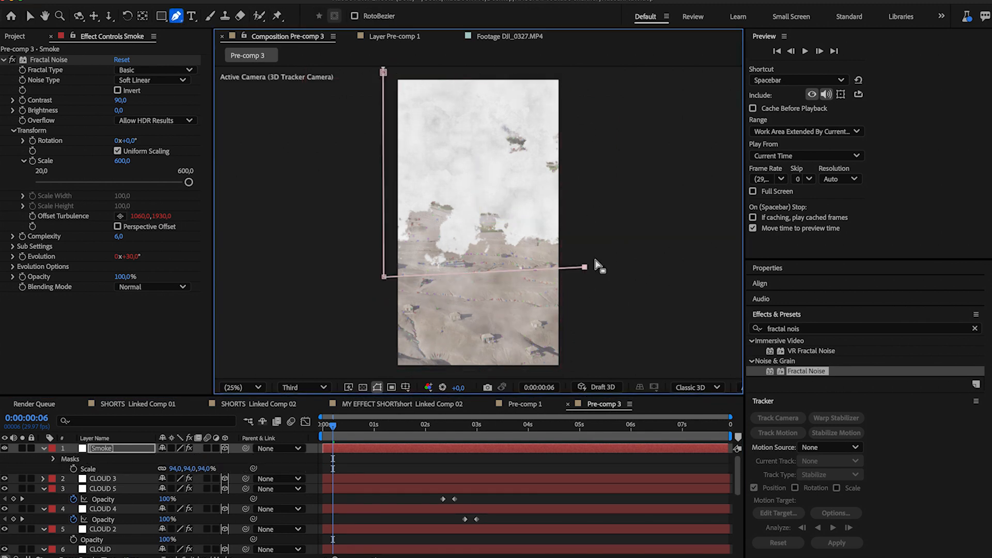
pyautogui.press('v')
pyautogui.click(78, 459)
pyautogui.press('m')
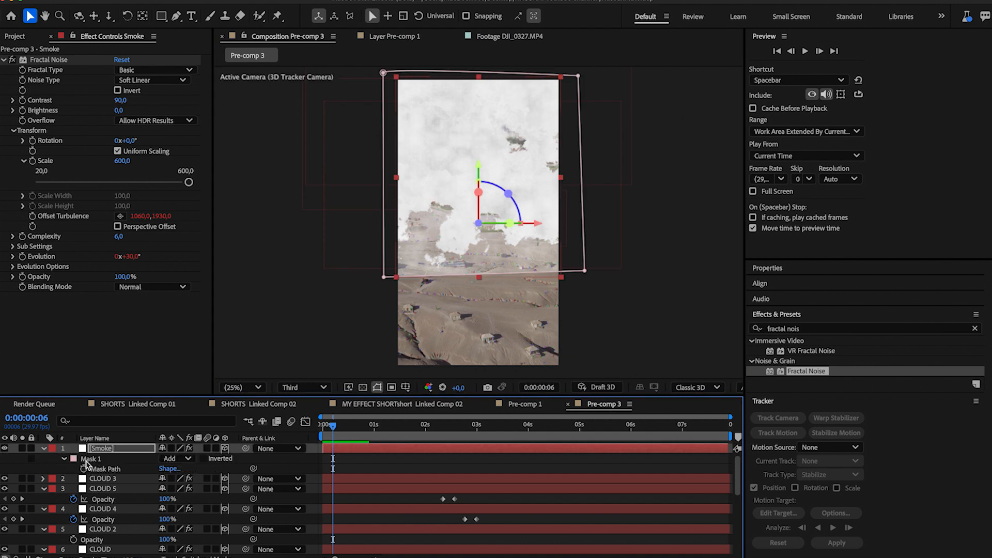
# Feather the Smoke layer's Mask 1 by 546 pixels, previewing how the edge blends into the footage
pyautogui.click(84, 461)
pyautogui.click(64, 458)
pyautogui.moveTo(173, 479); pyautogui.dragTo(307, 491)
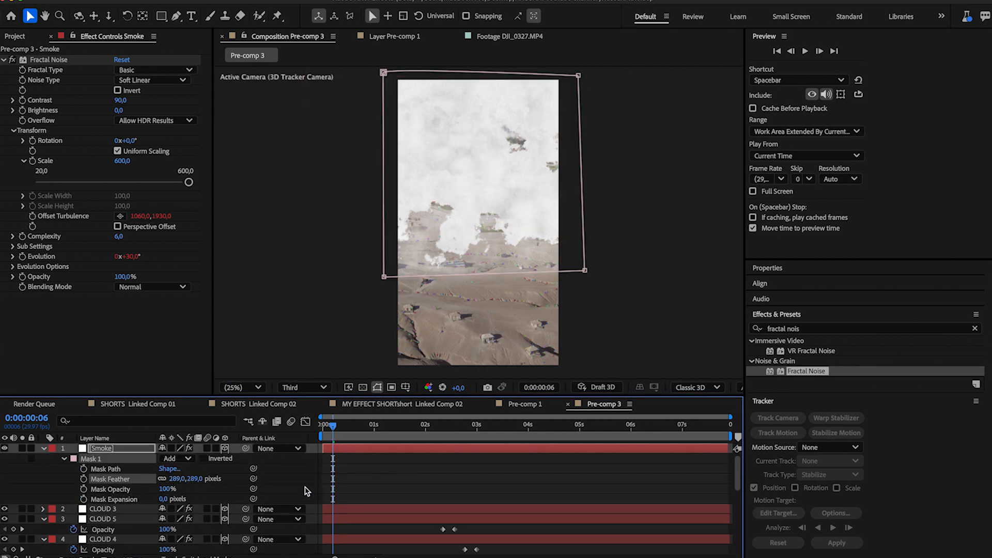
pyautogui.click(461, 499)
pyautogui.click(321, 430)
pyautogui.press('space')
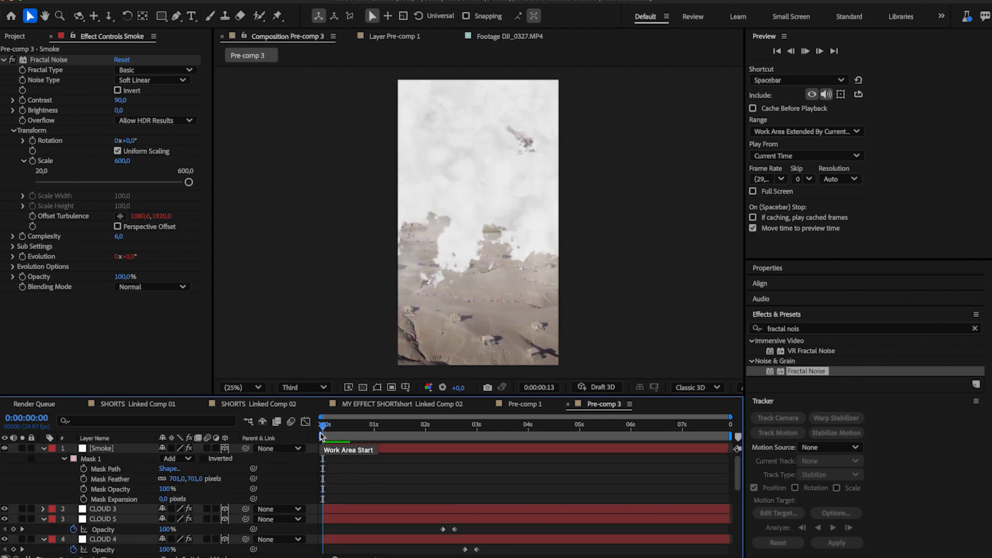
pyautogui.click(181, 479)
pyautogui.write('54')
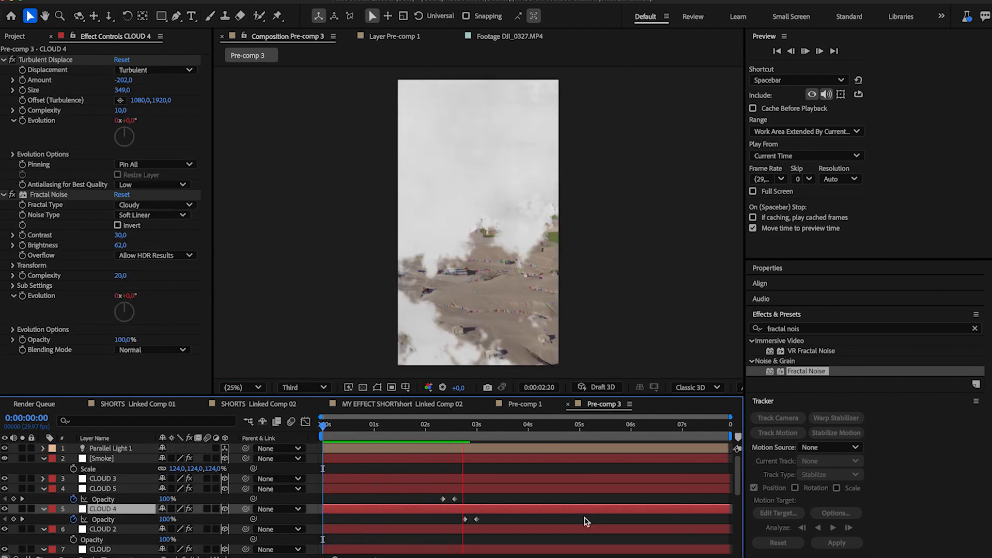
# Preview the cloud and smoke fly-through from the first frame
pyautogui.press('space')
pyautogui.press('space')
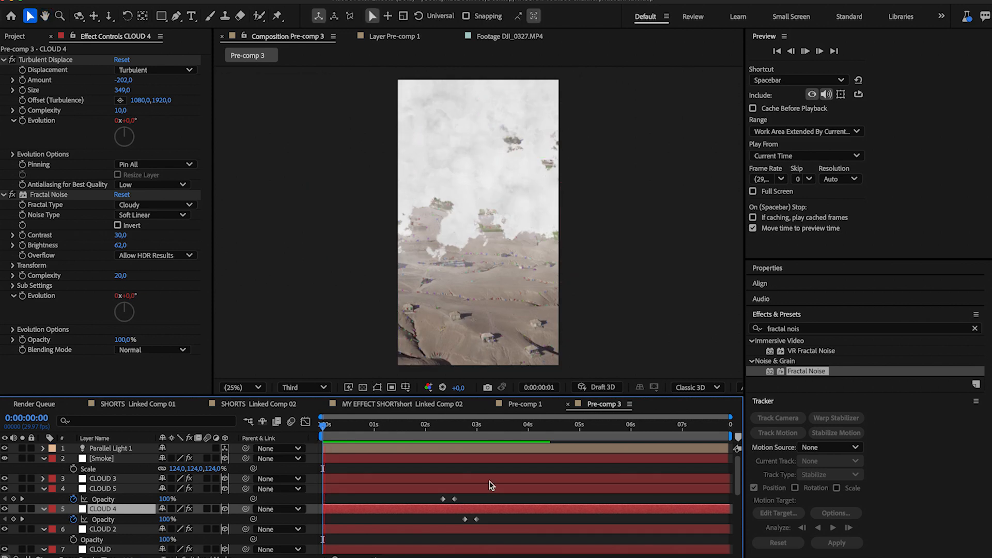
pyautogui.click(328, 430)
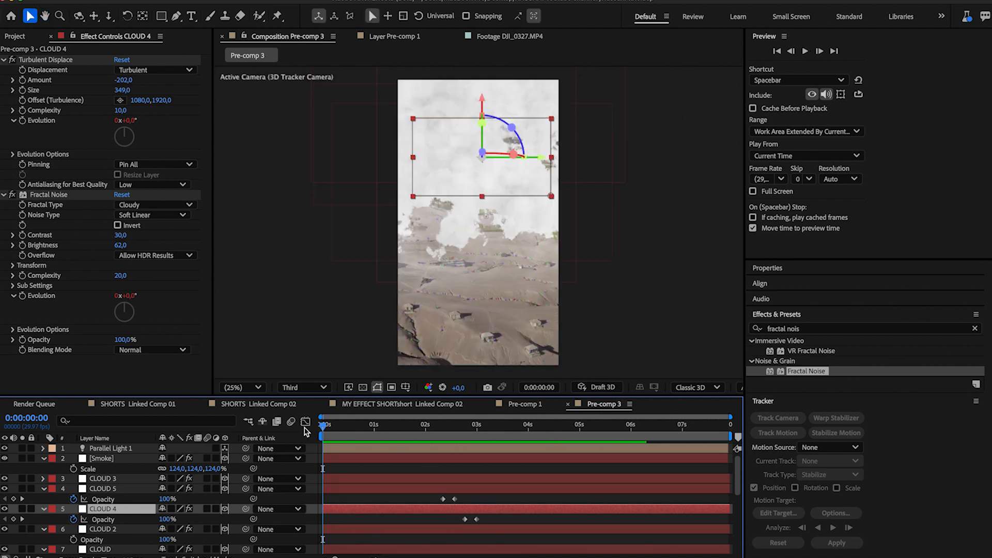
pyautogui.press('space')
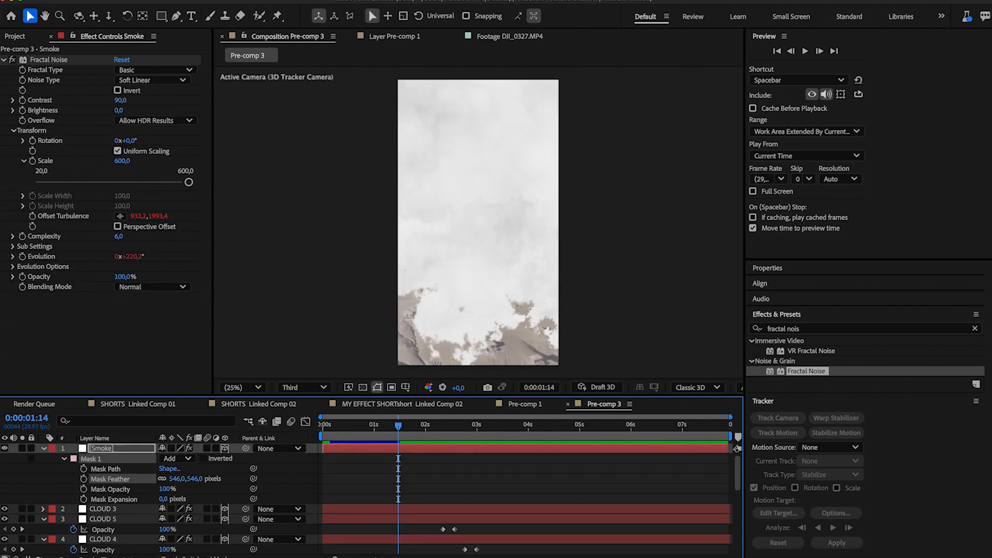
# Add a white Parallel light at 100% intensity with no falloff or cast shadows, and preview the composition
pyautogui.click(168, 1)
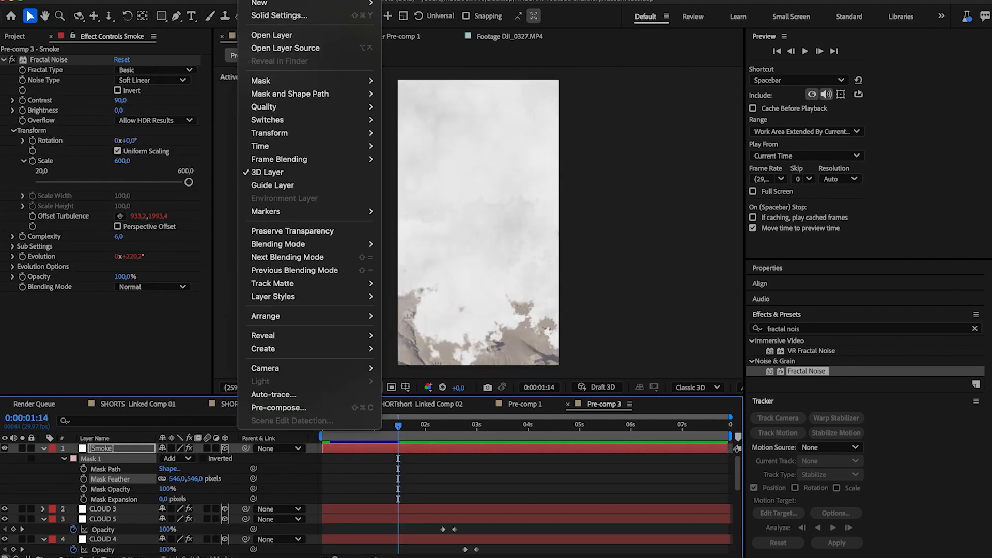
pyautogui.moveTo(270, 3)
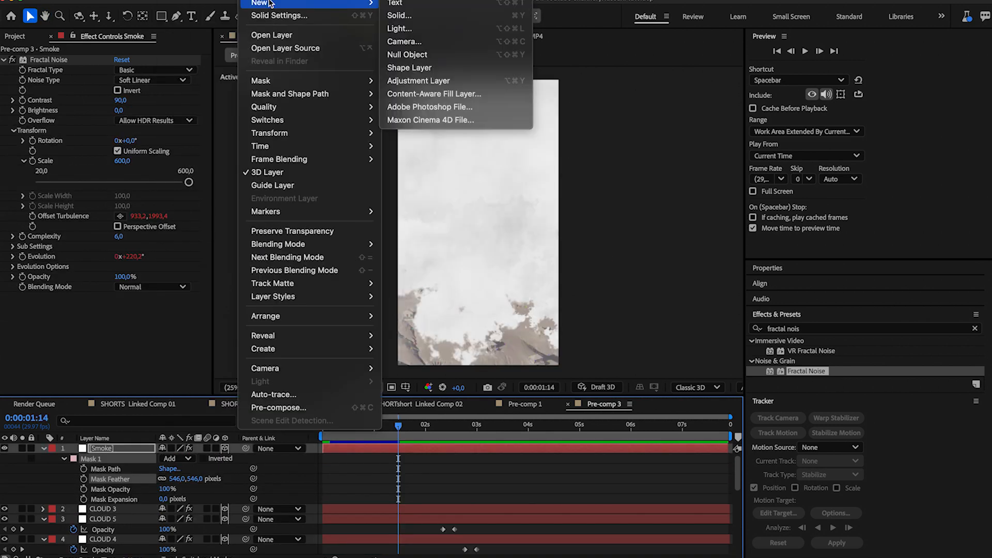
pyautogui.click(400, 29)
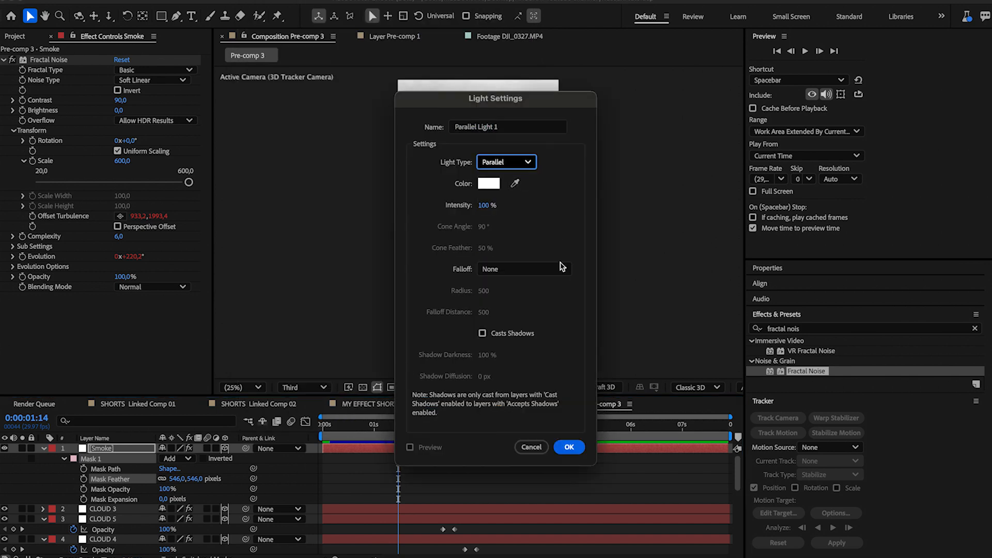
pyautogui.click(567, 447)
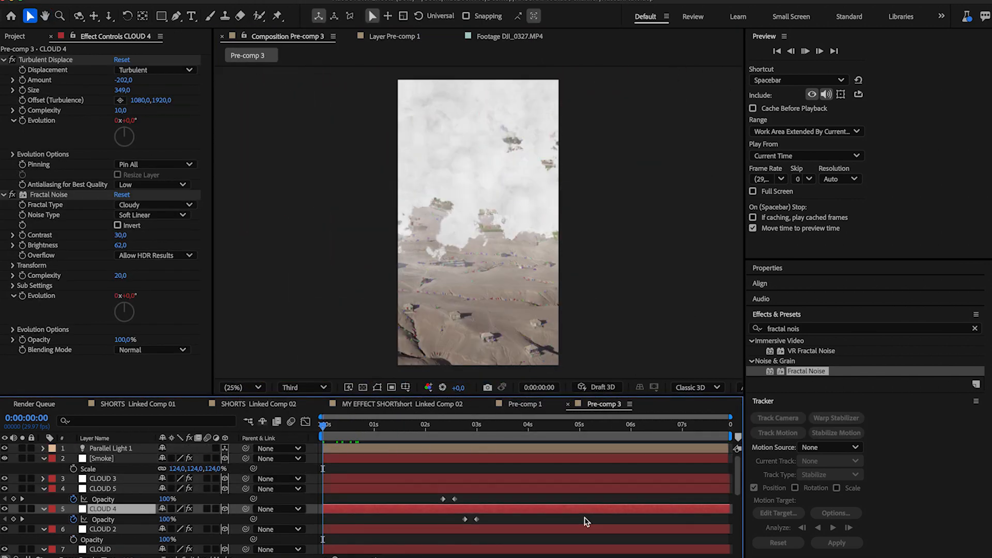
pyautogui.press('space')
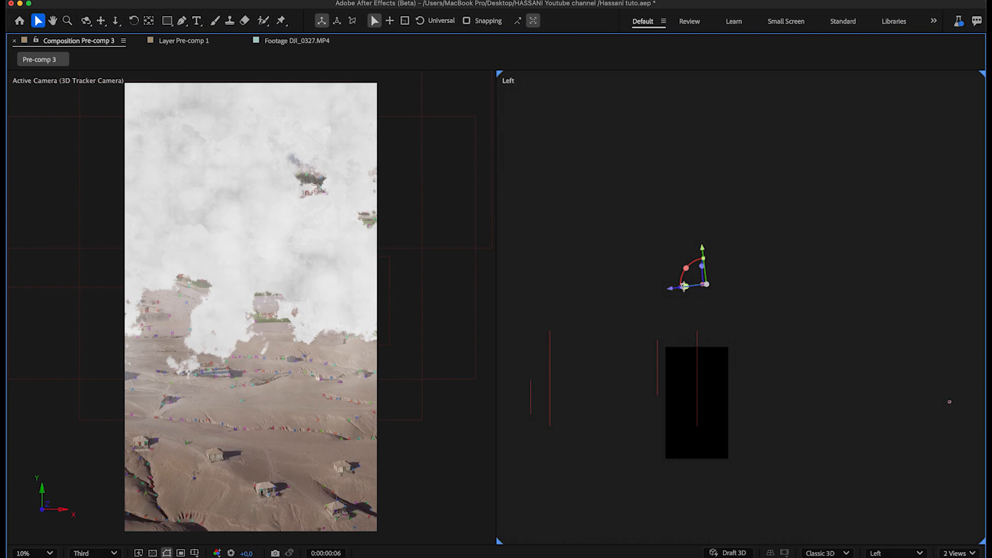
# Reposition Parallel Light 1 relative to the cloud layers in a side view and preview the lighting
pyautogui.moveTo(681, 290); pyautogui.dragTo(630, 333)
pyautogui.moveTo(546, 324); pyautogui.dragTo(504, 367)
pyautogui.scroll(-2, 537, 373)
pyautogui.press('space')
pyautogui.scroll(-2, 634, 380)
pyautogui.moveTo(634, 380); pyautogui.dragTo(674, 342)
pyautogui.moveTo(605, 314); pyautogui.dragTo(608, 296)
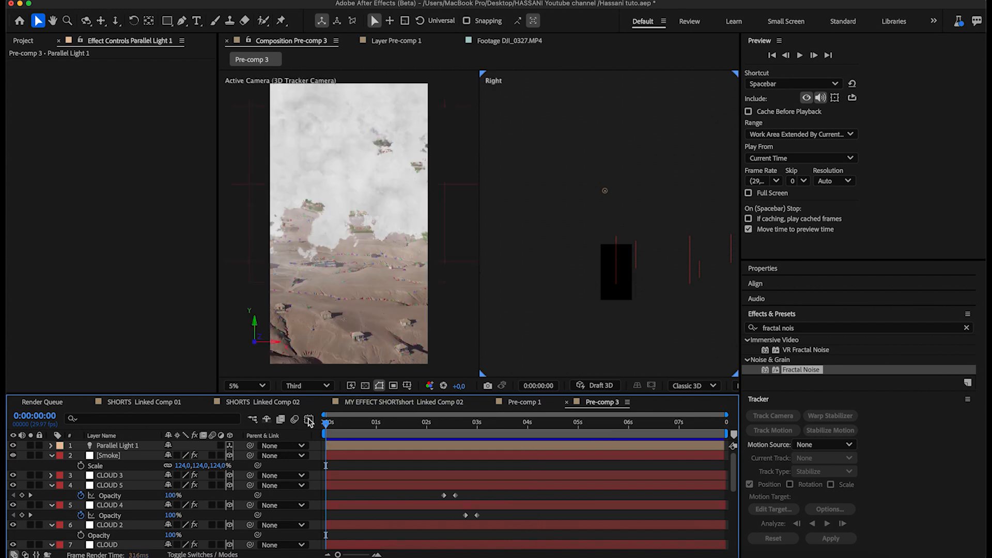
pyautogui.press('space')
# Toggle Render Track Points in the 3D Camera Tracker on Pre-comp 2.mp4 and scrub the timeline to check the footage
pyautogui.scroll(-8, 83, 521)
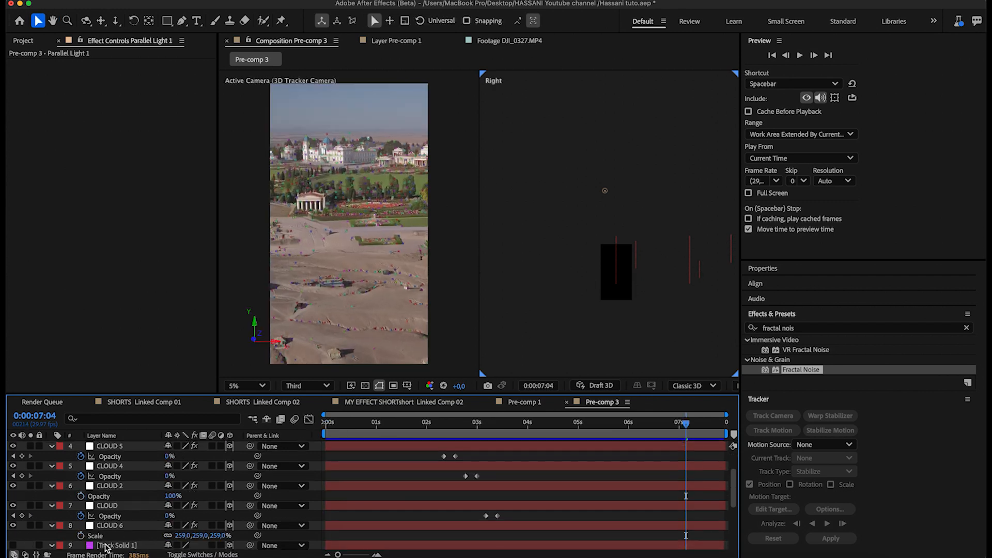
pyautogui.click(76, 518)
pyautogui.click(122, 544)
pyautogui.click(124, 123)
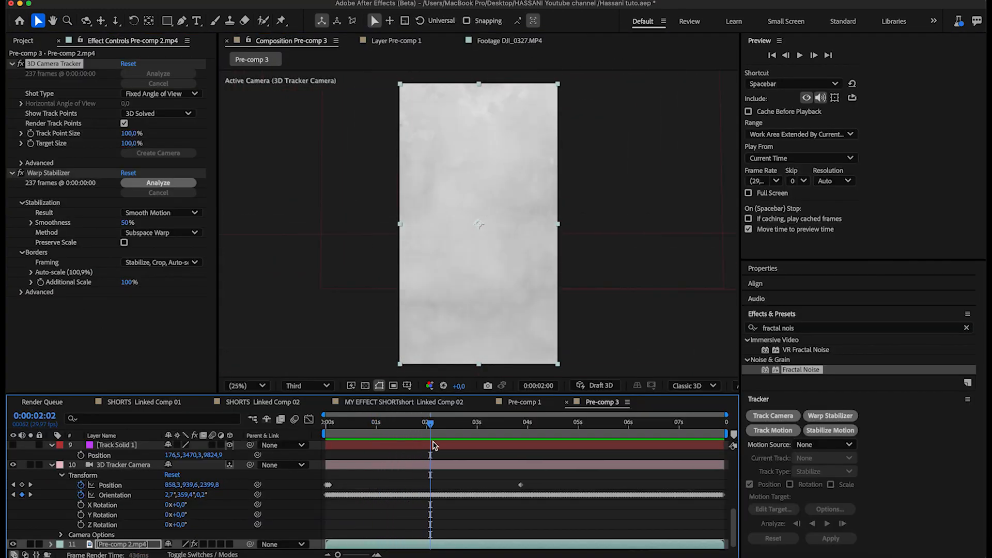
pyautogui.moveTo(433, 442); pyautogui.dragTo(511, 454)
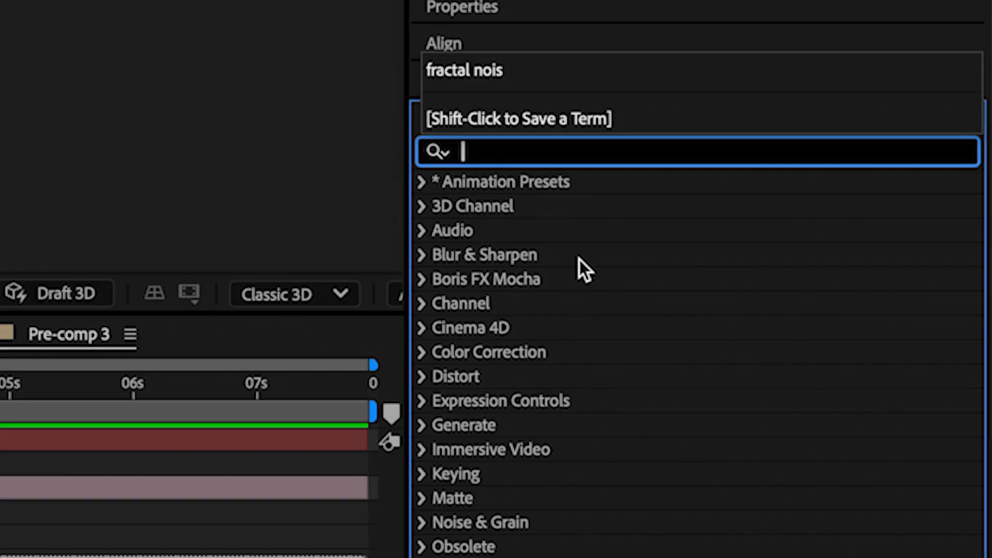
# Find the Tint effect, solo cloud layers to identify the right one, and apply Tint to CLOUD 3
pyautogui.write('tint')
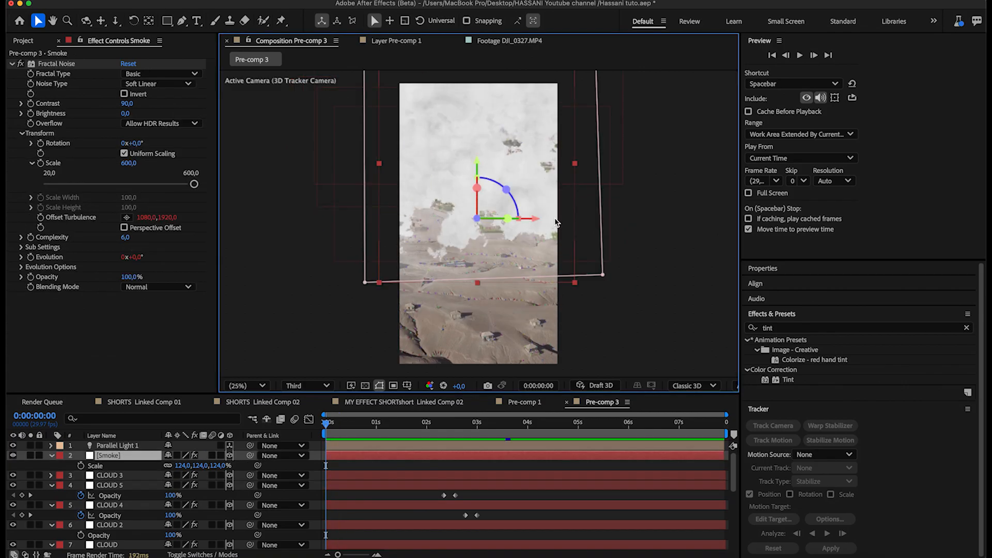
pyautogui.scroll(-3, 32, 455)
pyautogui.click(30, 518)
pyautogui.click(29, 517)
pyautogui.scroll(3, 31, 509)
pyautogui.click(30, 475)
pyautogui.click(30, 475)
pyautogui.click(31, 476)
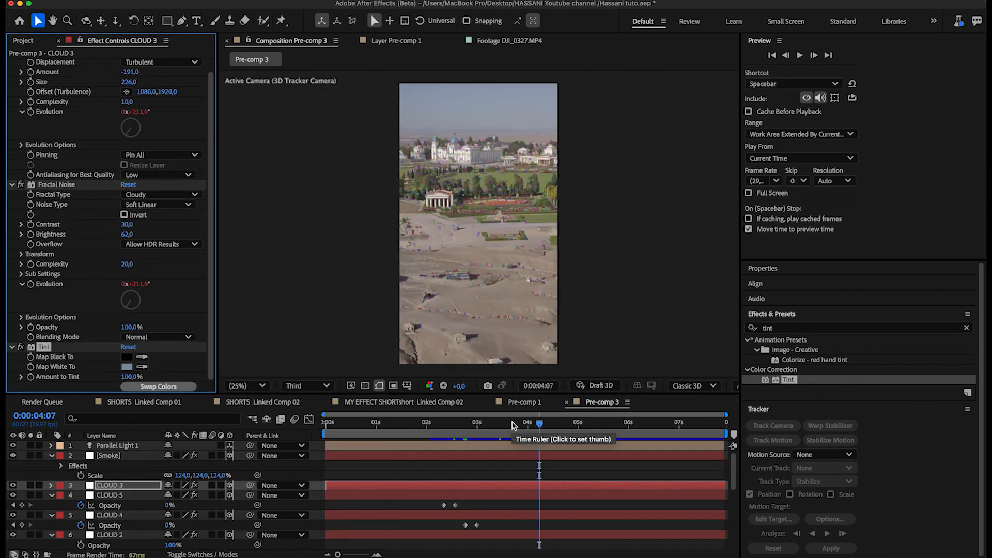
# With CLOUD 3 soloed at 0:00:01:04, set its Tint Map White To colour to a very light blue-grey
pyautogui.click(30, 486)
pyautogui.click(383, 425)
pyautogui.click(127, 366)
pyautogui.click(288, 166)
pyautogui.press('Return')
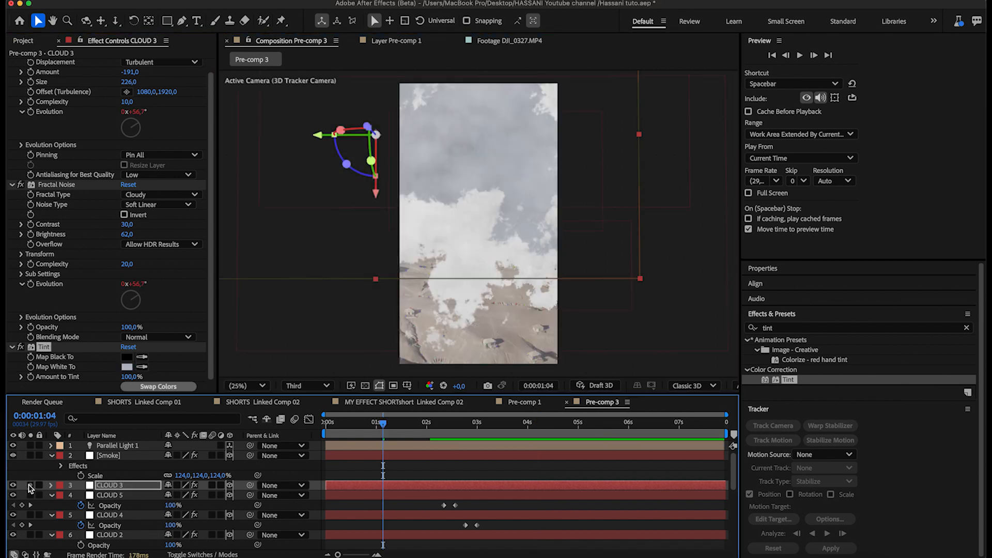
pyautogui.click(127, 366)
pyautogui.click(519, 136)
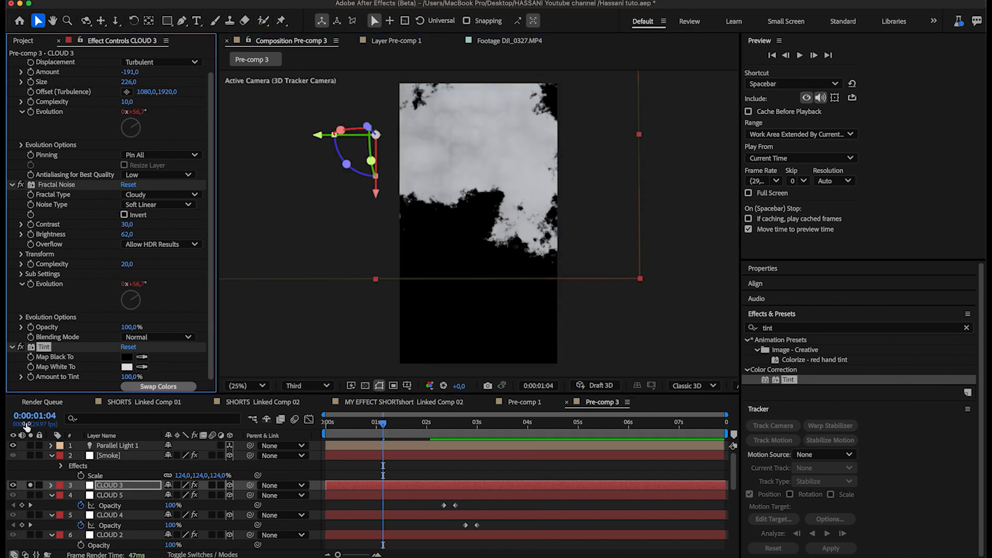
# Paste CLOUD 3's Tint onto the other cloud layers, turn off the solo and preview from the first frame
pyautogui.click(109, 495)
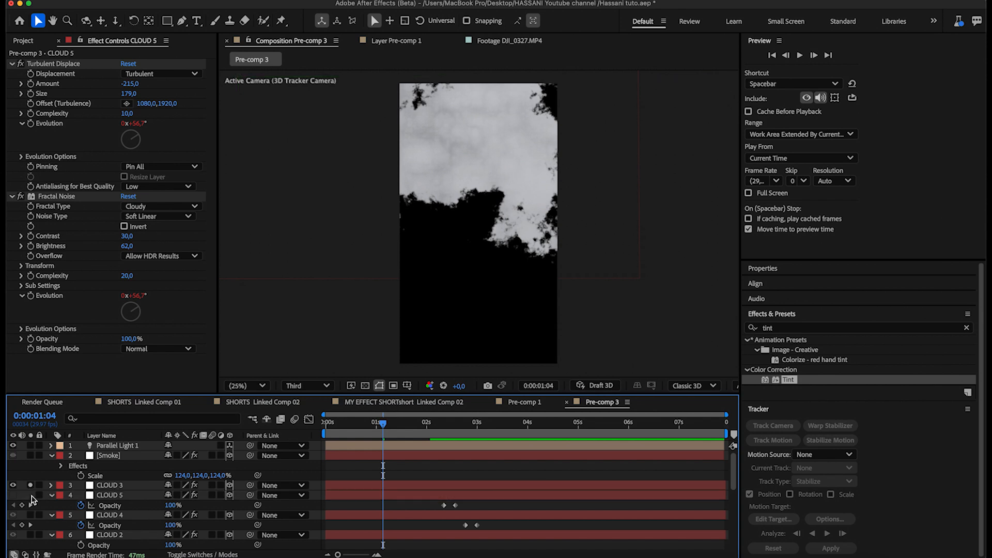
pyautogui.click(30, 485)
pyautogui.scroll(-1, 117, 516)
pyautogui.scroll(-3, 115, 517)
pyautogui.keyDown('shift'); pyautogui.click(118, 494); pyautogui.keyUp('shift')
pyautogui.press('super+v')
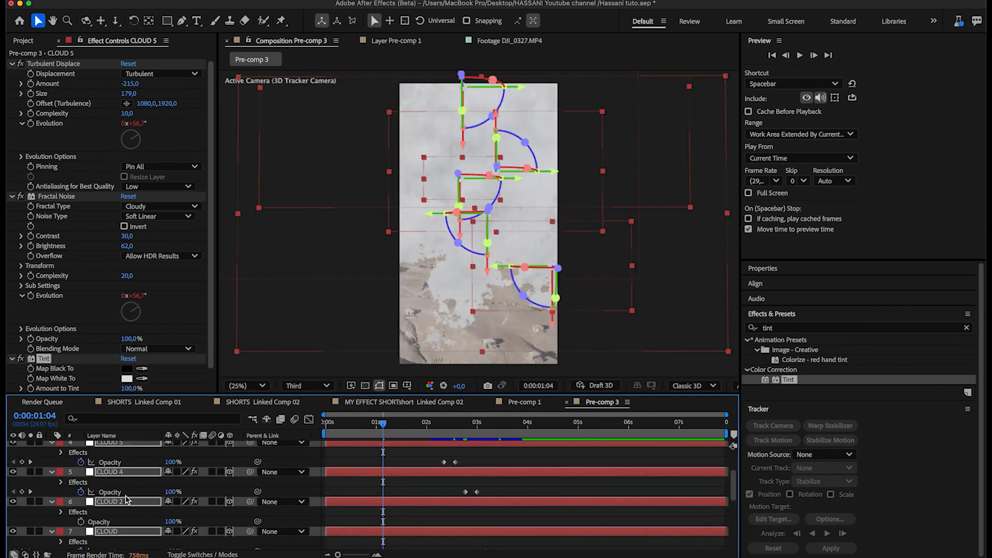
pyautogui.scroll(5, 126, 500)
pyautogui.moveTo(383, 427); pyautogui.dragTo(324, 435)
pyautogui.press('space')
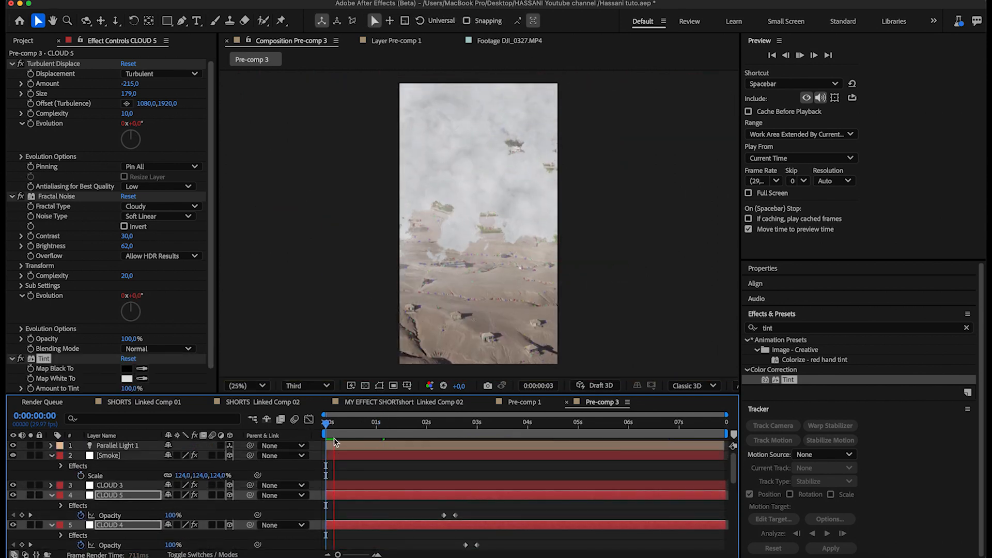
# Undo pasting the Tint onto the other cloud layers, redoing it a few times to compare both looks
pyautogui.press('super+z')
pyautogui.press('super+shift+z')
pyautogui.press('super+z')
pyautogui.press('super+z')
pyautogui.press('super+shift+z')
pyautogui.press('super+shift+z')
pyautogui.press('super+z')
# Lighten CLOUD 3's Tint Map White To colour to near-white F0F2F4 and select the Tint effect for copying
pyautogui.click(116, 496)
pyautogui.click(115, 486)
pyautogui.click(127, 379)
pyautogui.click(275, 137)
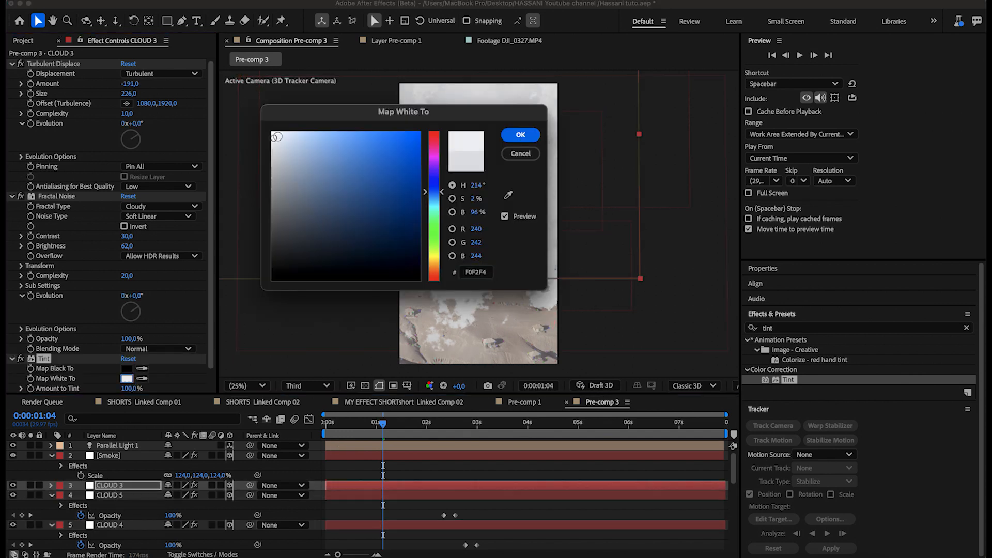
pyautogui.click(521, 135)
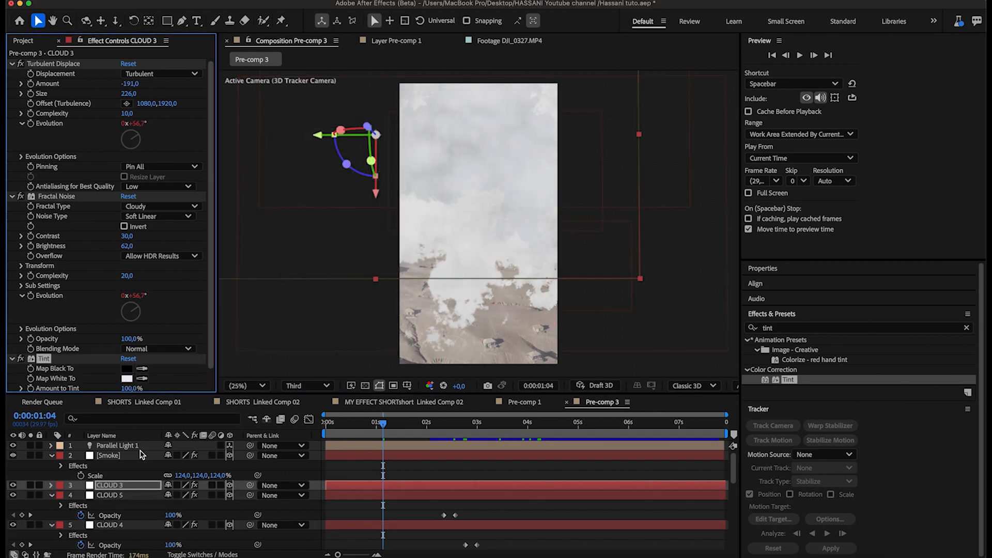
pyautogui.click(127, 379)
pyautogui.press('Escape')
pyautogui.click(29, 361)
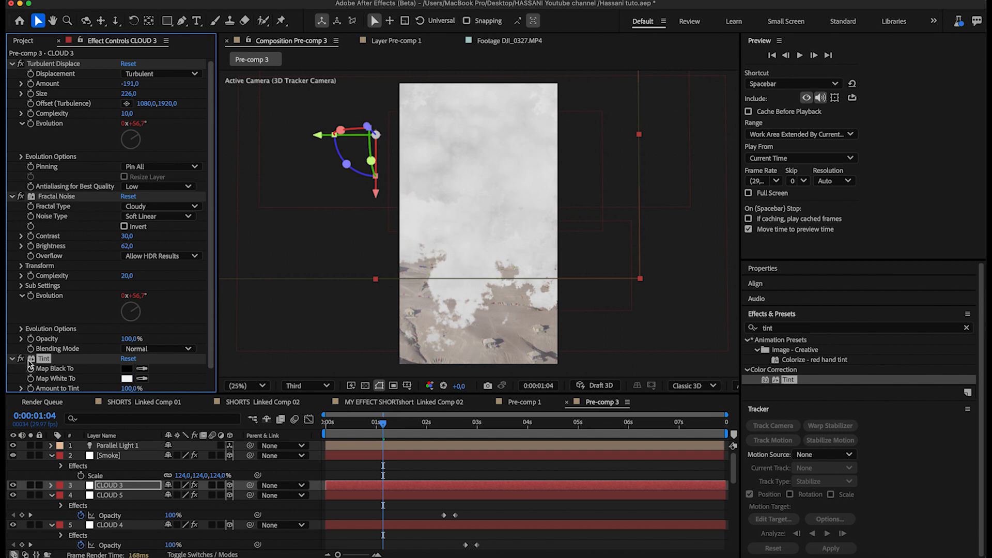
# Paste the lightened Tint onto the layers from CLOUD 4 through CLOUD 6 and preview from the first frame
pyautogui.scroll(-4, 111, 499)
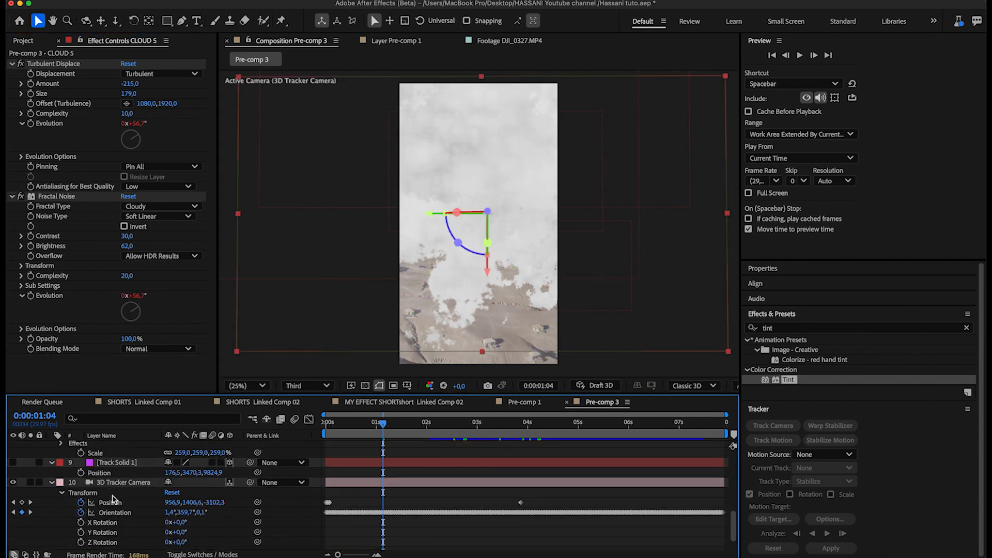
pyautogui.scroll(5, 111, 500)
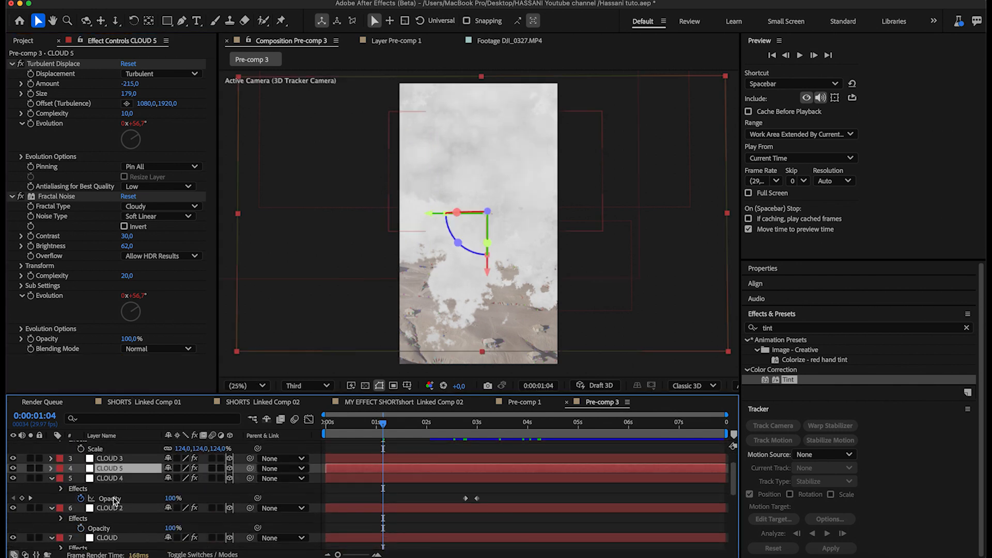
pyautogui.scroll(-1, 111, 501)
pyautogui.click(110, 460)
pyautogui.keyDown('shift'); pyautogui.click(107, 548); pyautogui.keyUp('shift')
pyautogui.press('Home')
pyautogui.press('space')
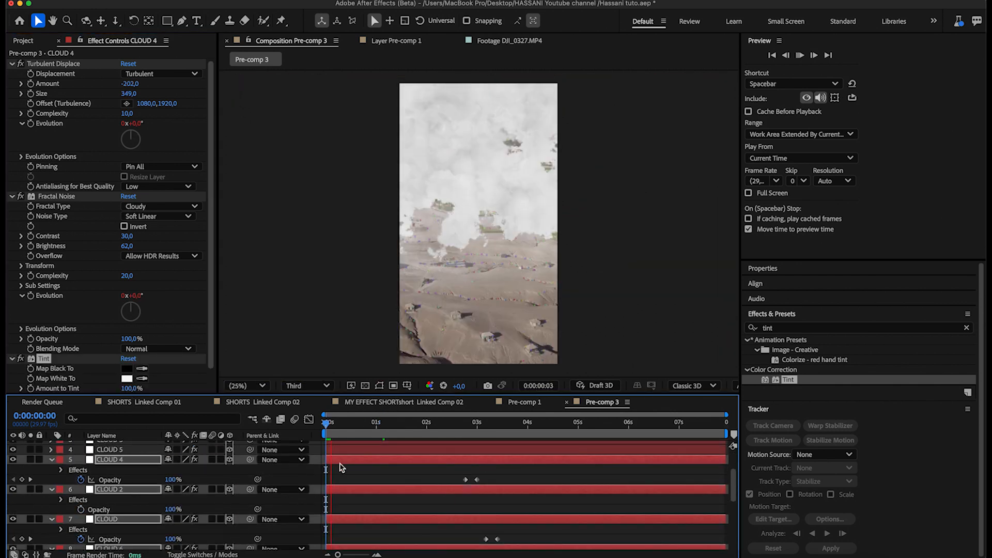